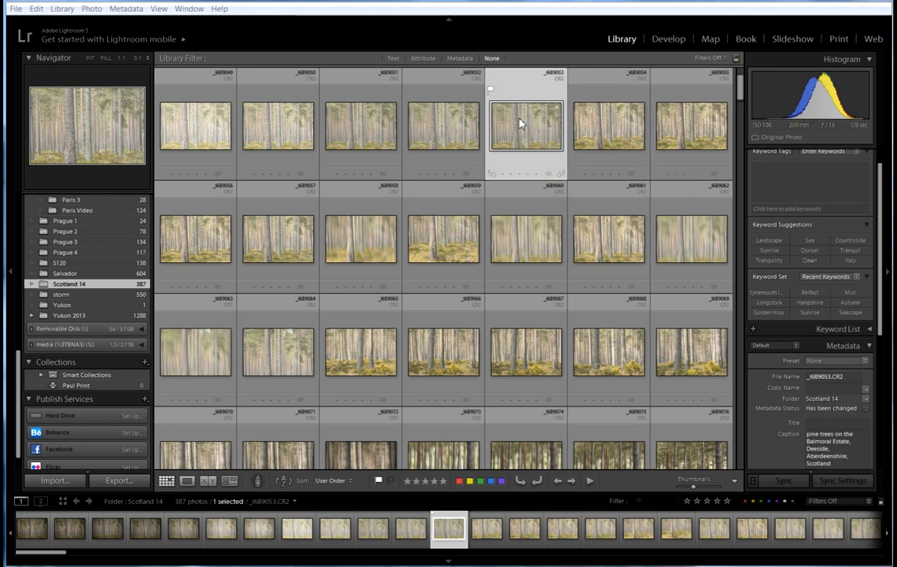
Bring the selected pine forest photo into the Develop module and set Blacks to −31 and Whites to +26
click(666, 40)
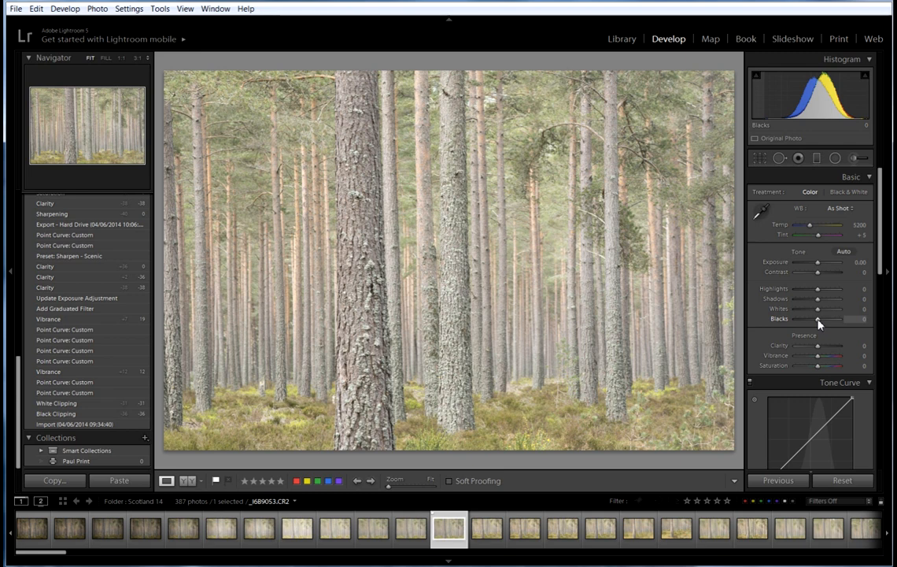
drag(819, 323, 812, 323)
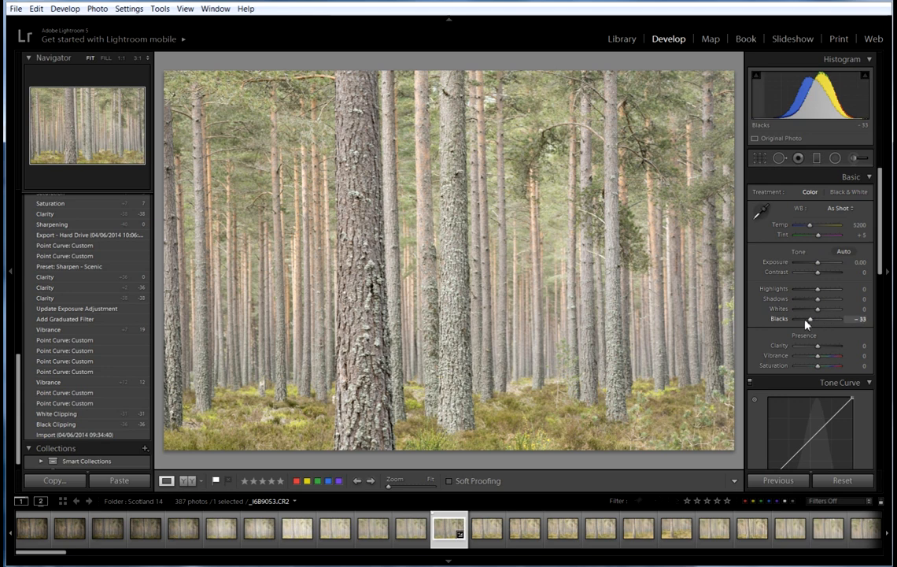
key(alt)
drag(810, 322, 812, 324)
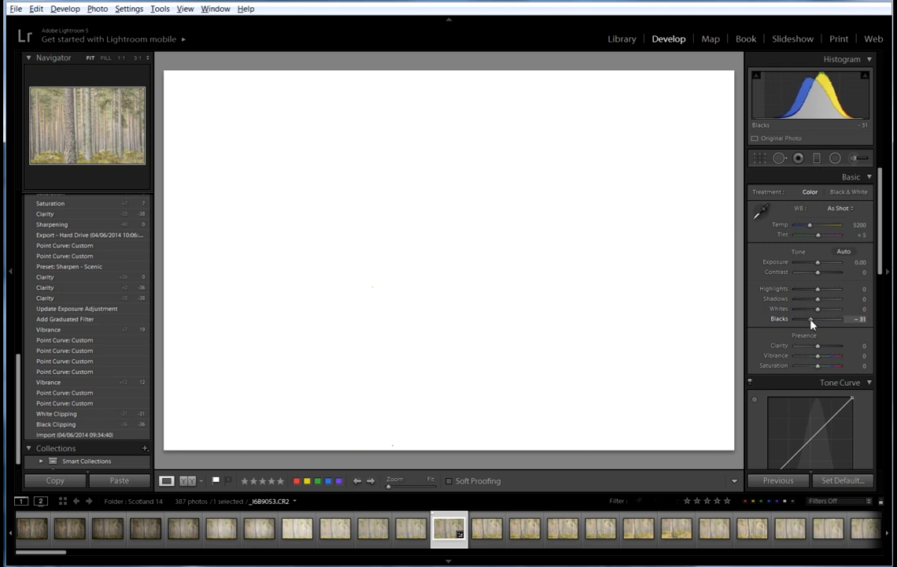
drag(812, 325, 812, 325)
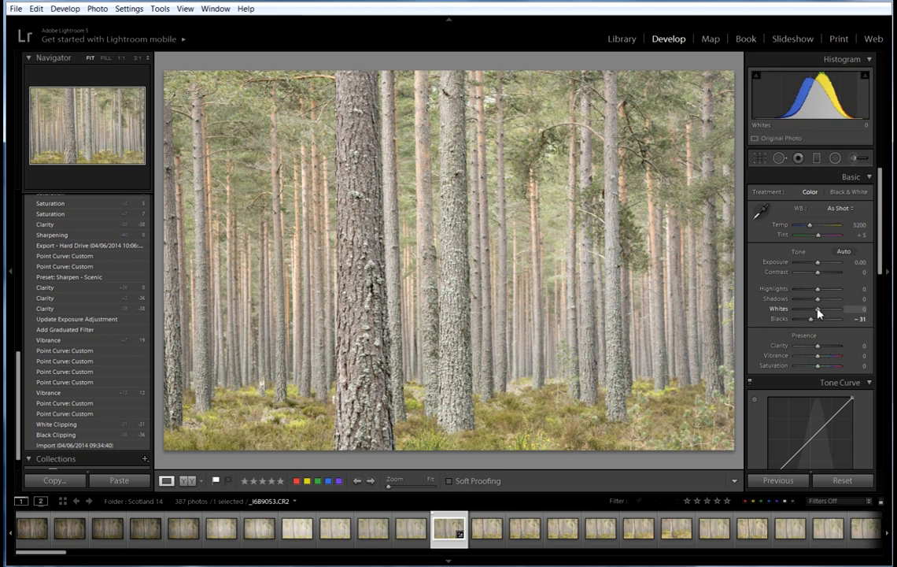
drag(818, 313, 824, 314)
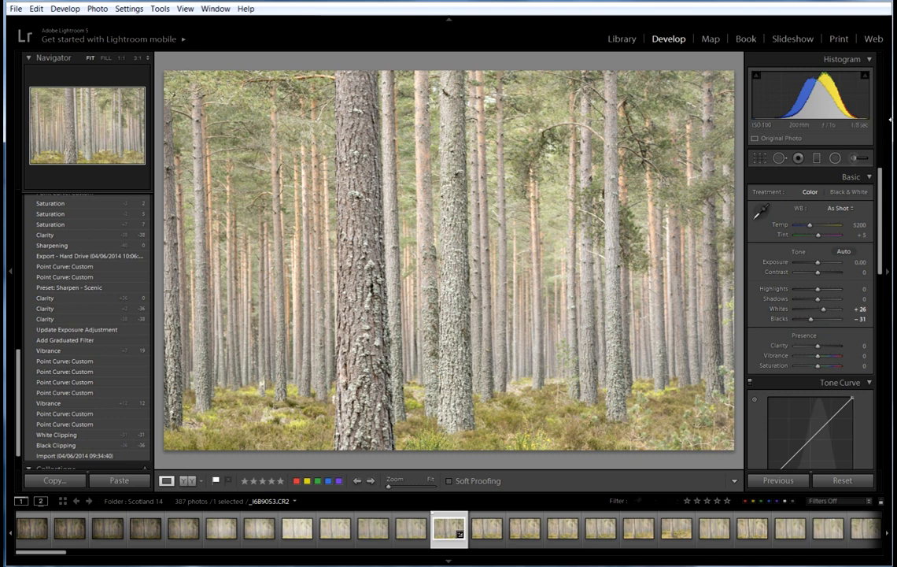
Try Clarity on the photo at −100, −67 and −48, and reset it to 0
drag(882, 206, 887, 267)
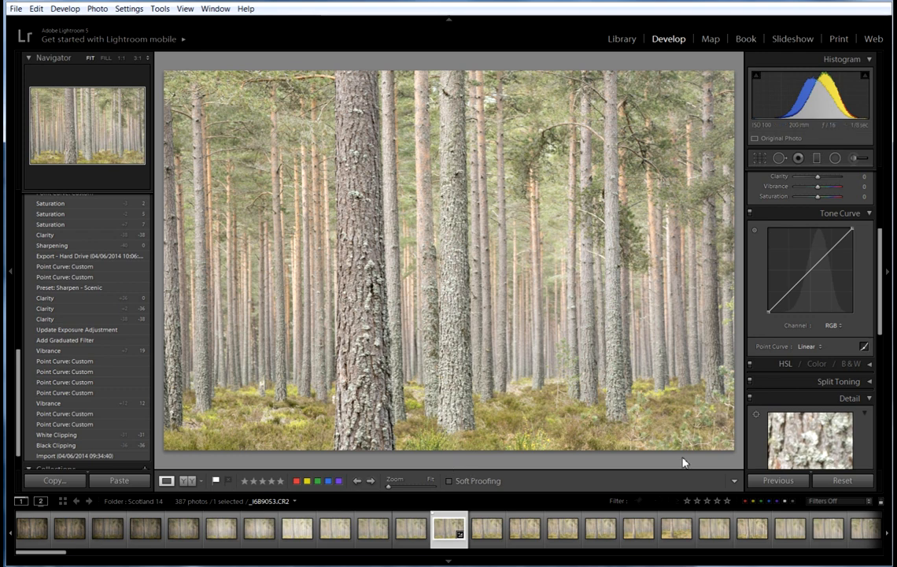
click(755, 415)
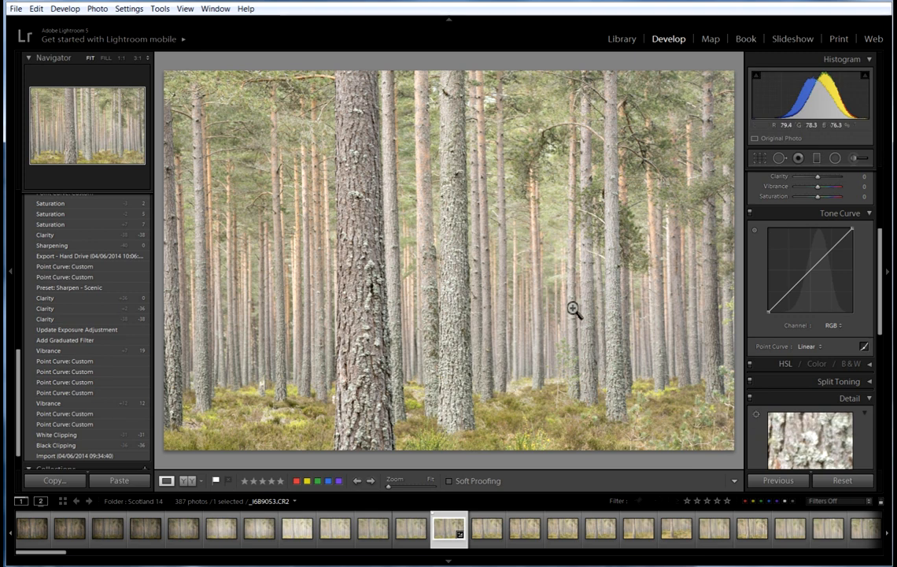
drag(881, 264, 878, 250)
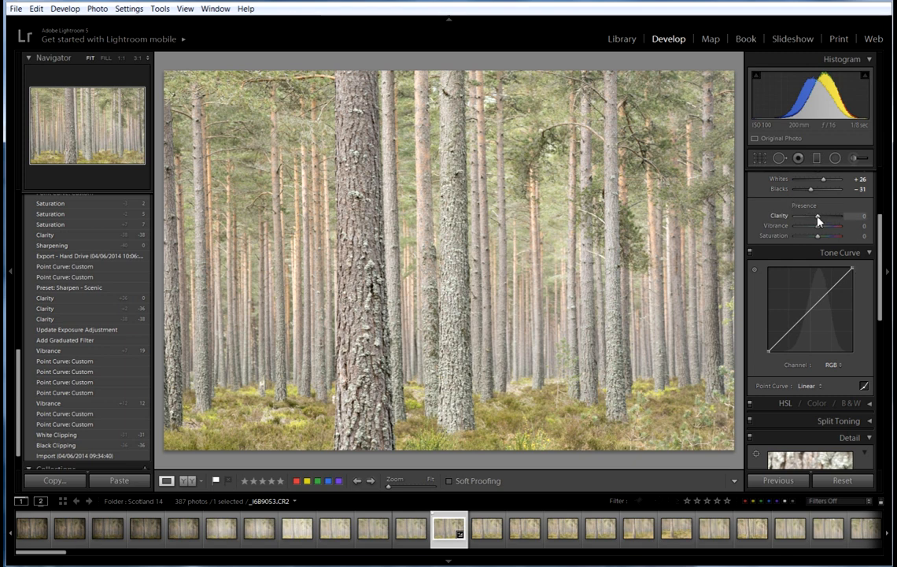
drag(817, 217, 784, 223)
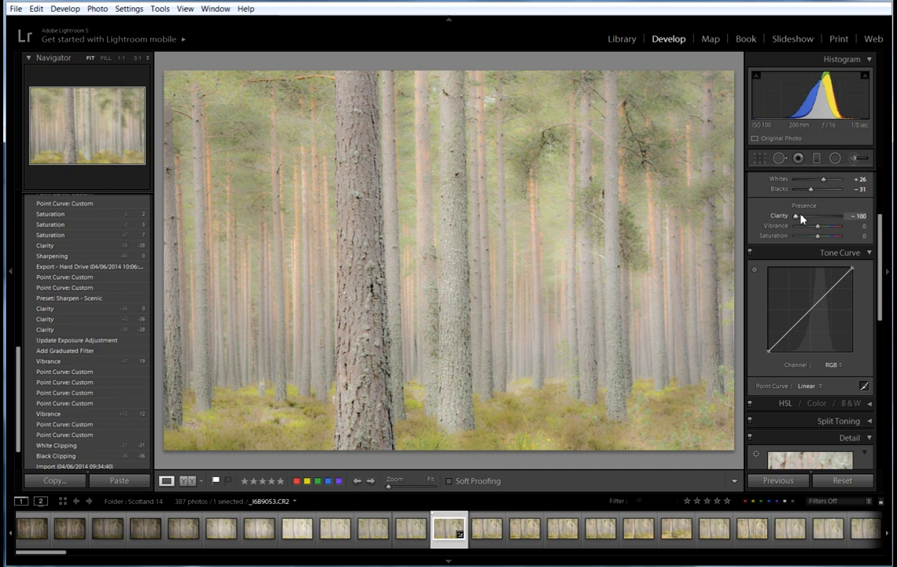
drag(796, 220, 804, 220)
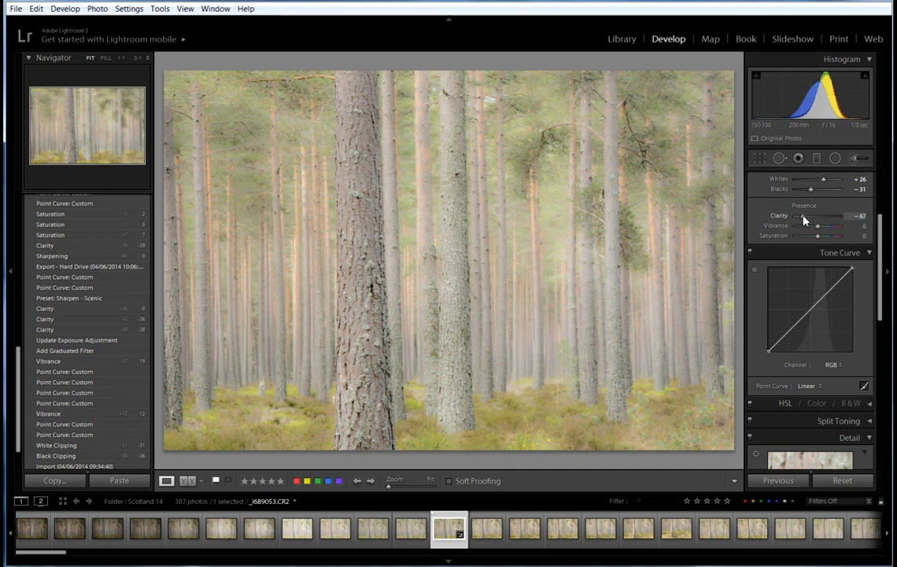
drag(803, 219, 817, 222)
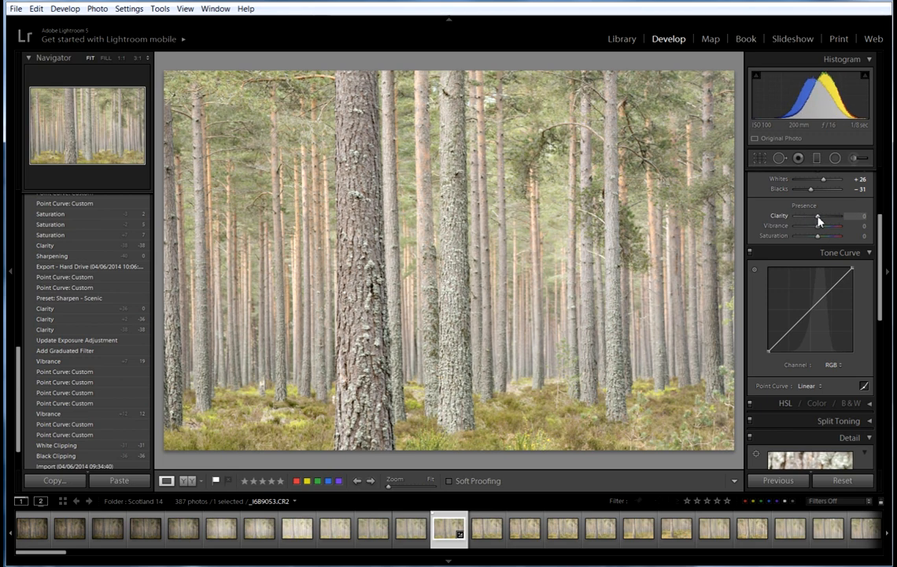
drag(819, 221, 815, 222)
drag(816, 221, 807, 219)
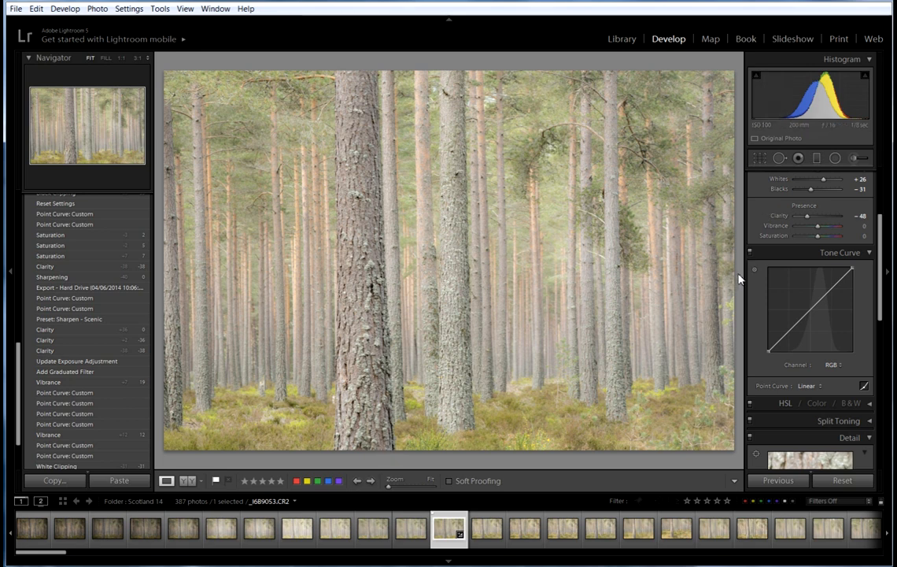
double_click(809, 221)
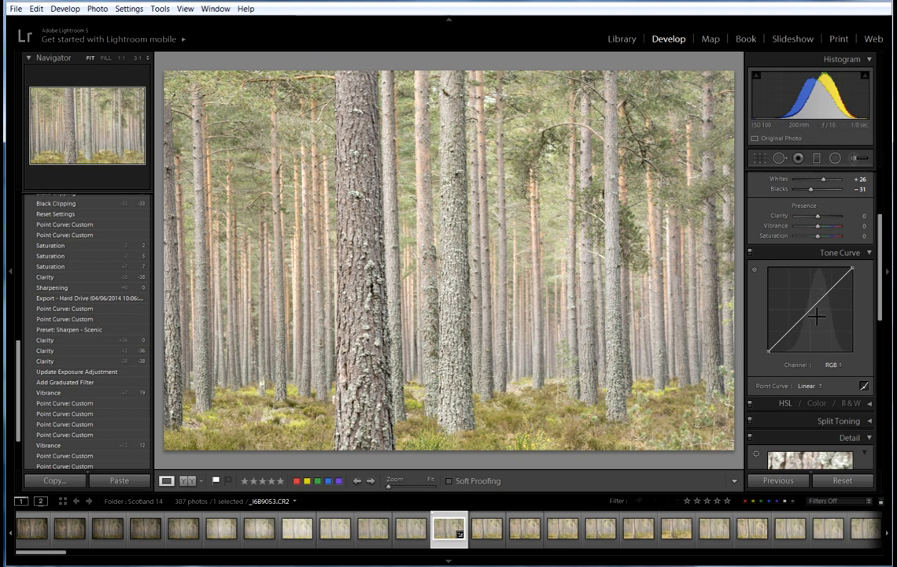
Pull the middle of the RGB tone curve slightly down to darken the midtones and set Vibrance to +12
drag(815, 314, 816, 312)
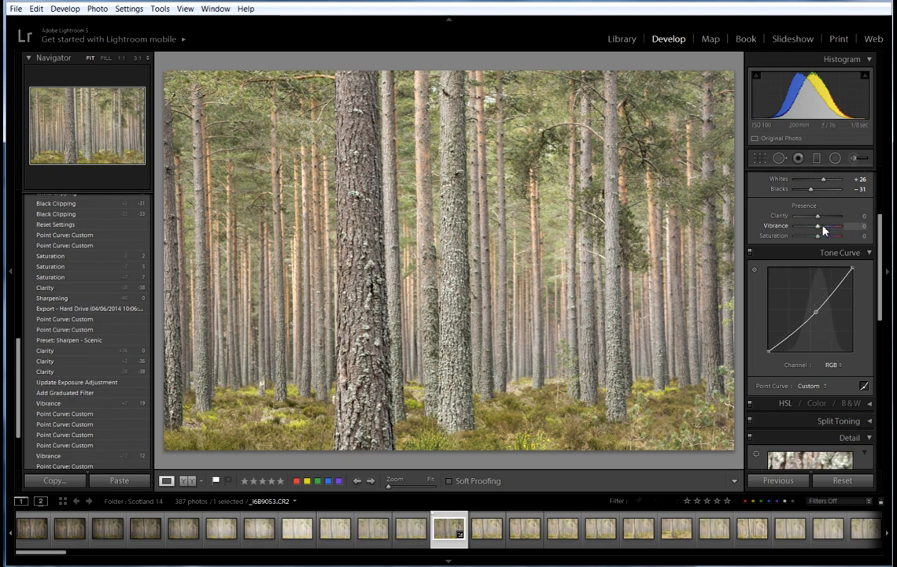
drag(820, 229, 821, 230)
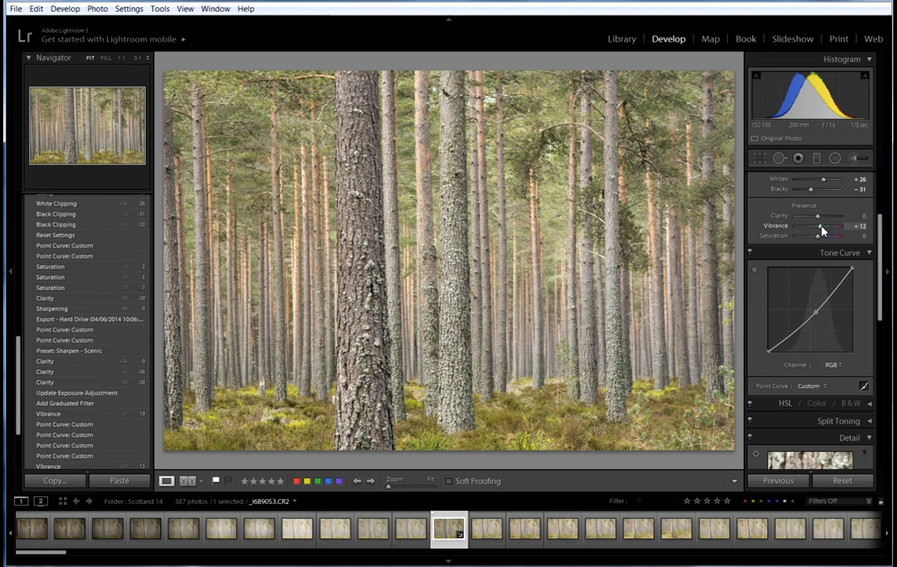
Return the photo to the "Preset: Sharpen - Scenic" state in its editing history
click(84, 354)
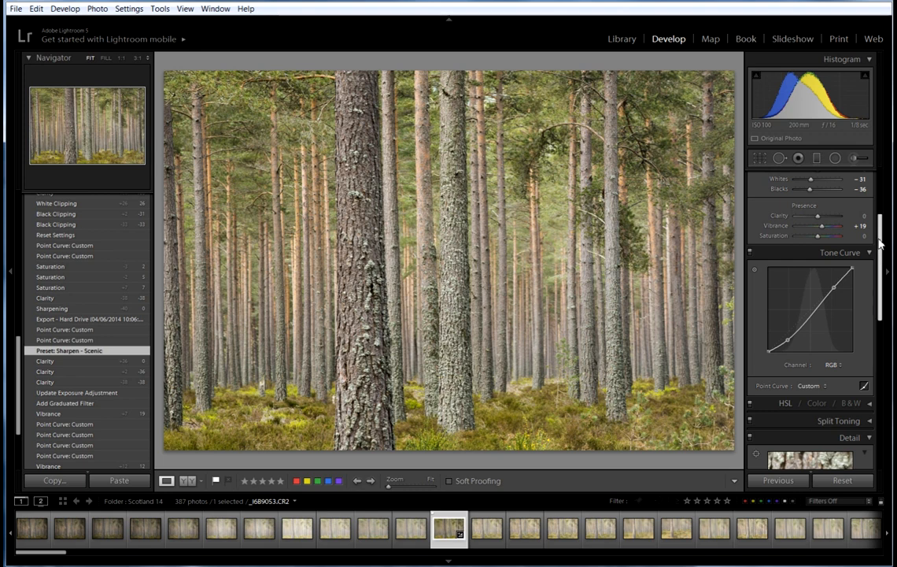
drag(881, 243, 892, 388)
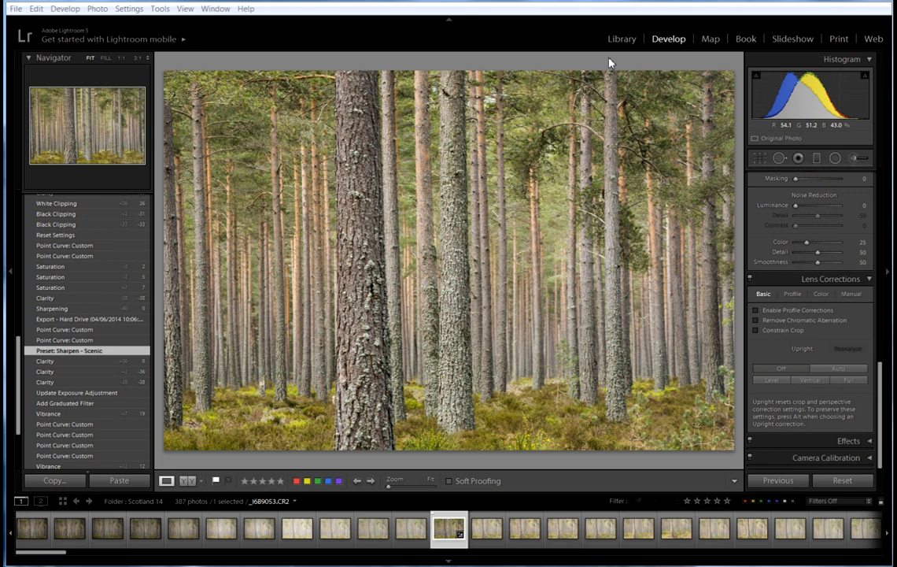
Open the export settings for the selected photo from the Library and set the image format to TIFF
click(621, 40)
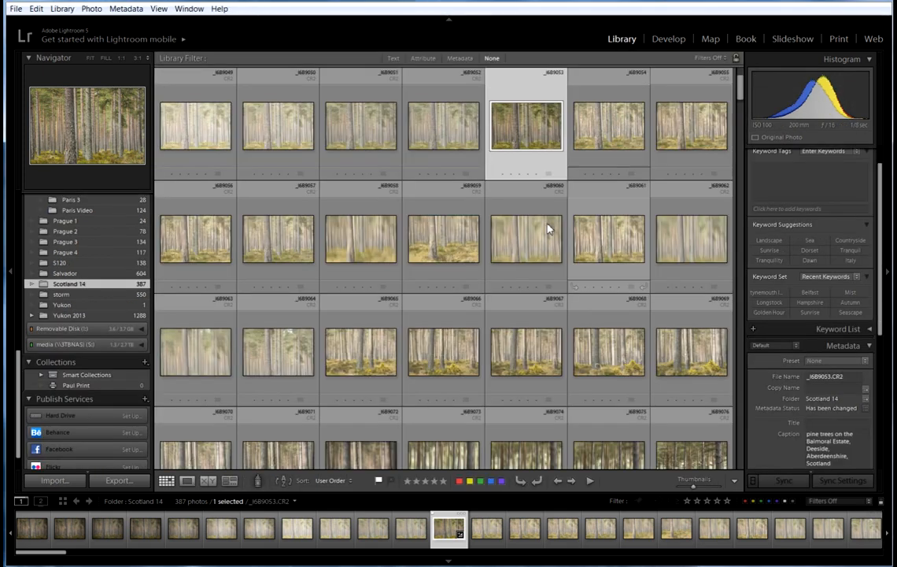
click(121, 481)
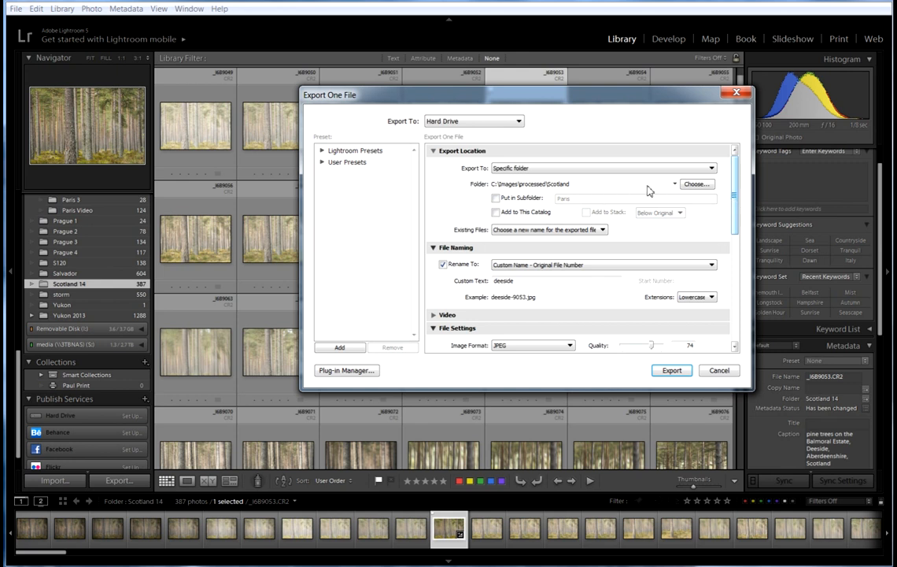
scroll(735, 188, down, 2)
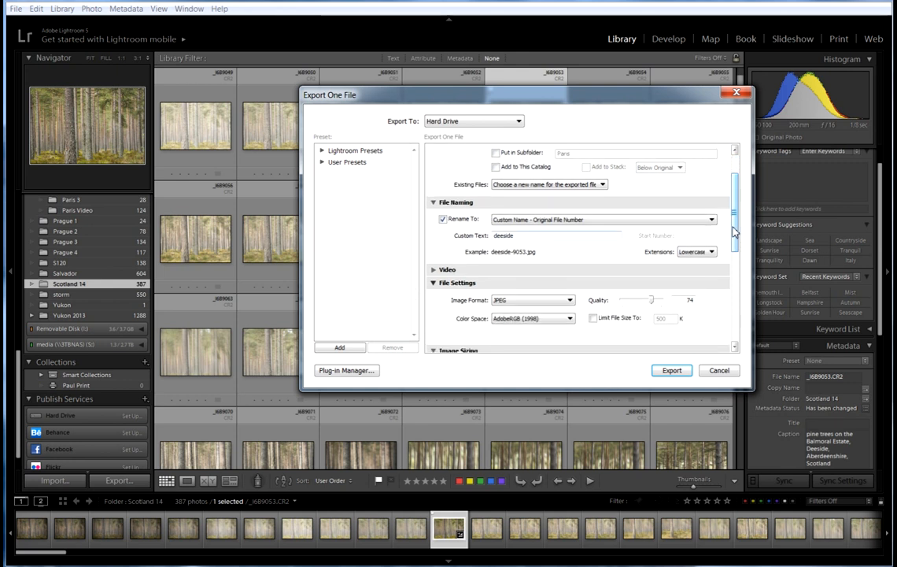
scroll(661, 208, down, 2)
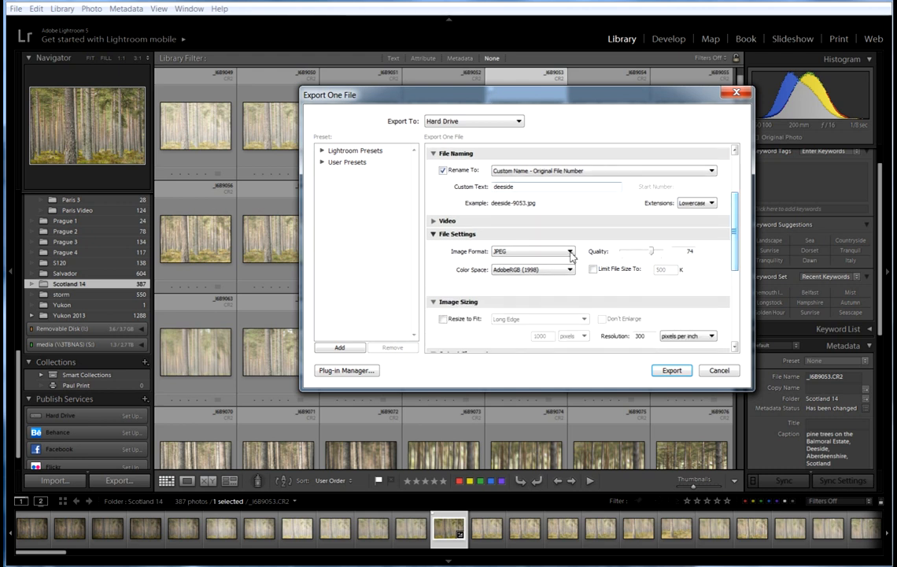
click(555, 252)
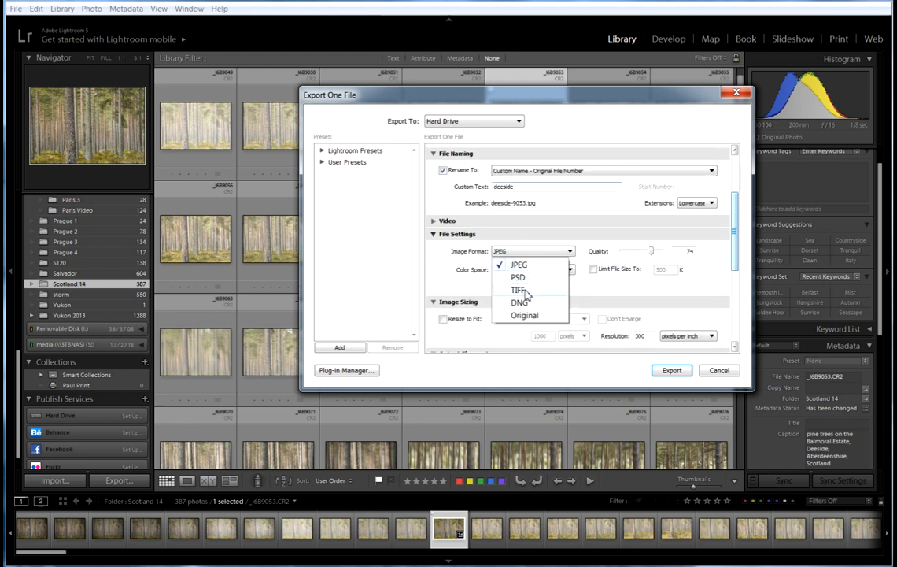
click(524, 291)
drag(736, 226, 735, 247)
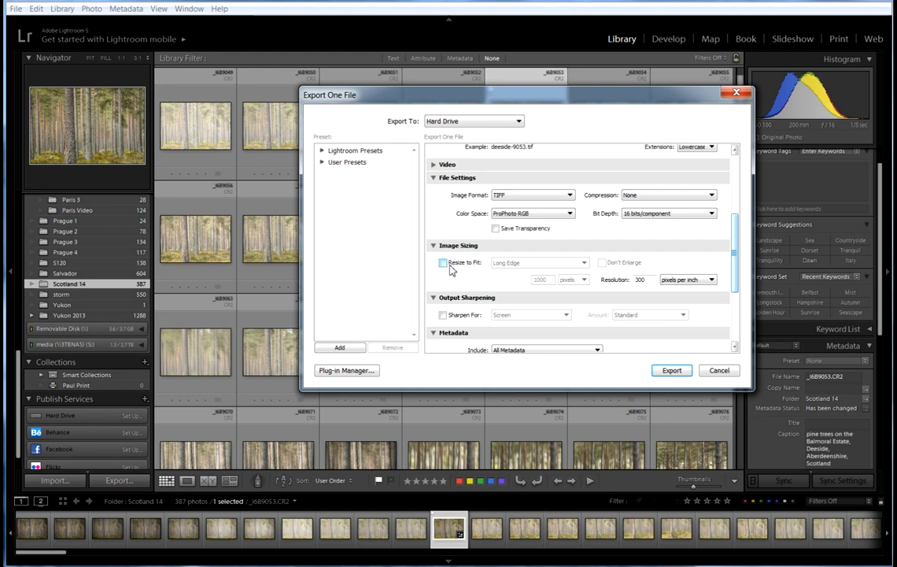
Keep the after-export action as Open in Adobe Photoshop CC and export the photo
drag(734, 254, 735, 300)
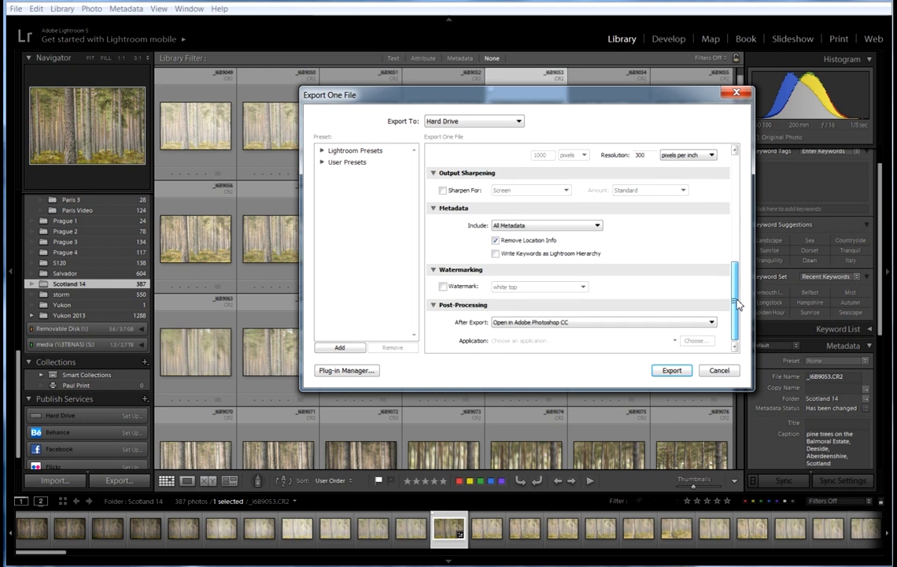
click(712, 321)
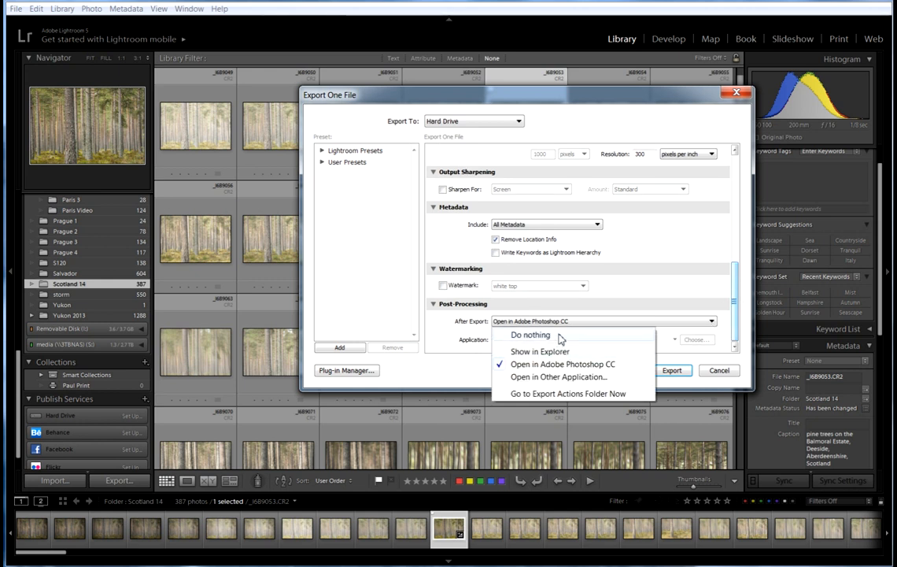
click(504, 335)
click(669, 370)
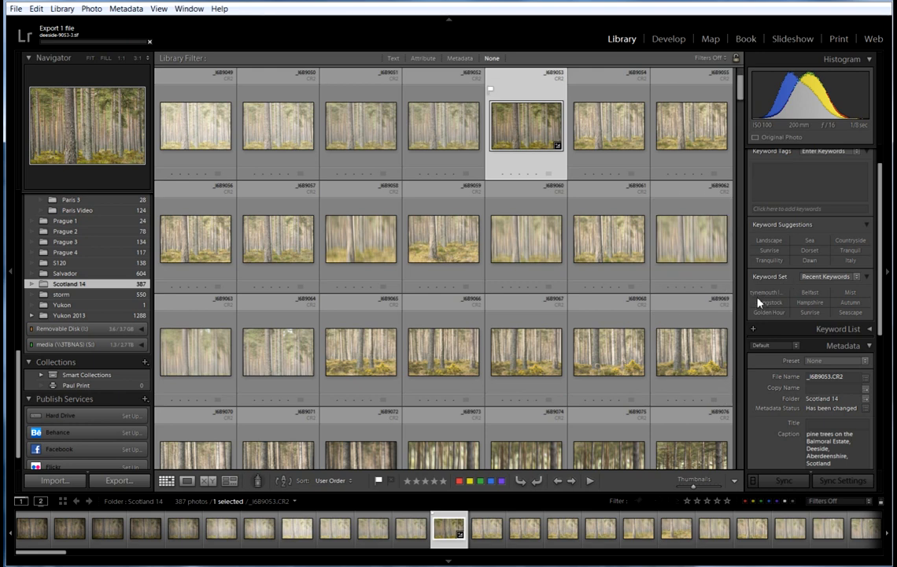
Return to developing the photo and set the sharpening Amount to 0
click(662, 41)
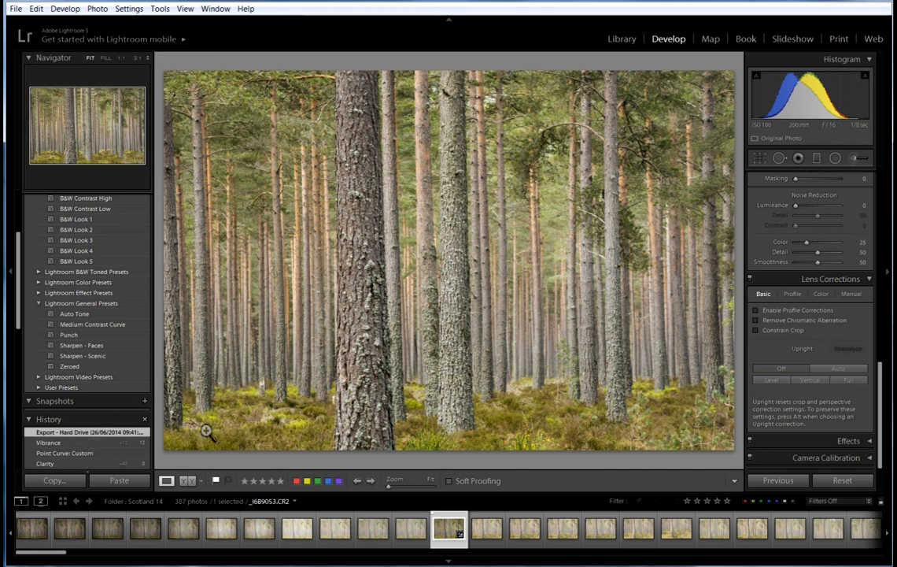
drag(880, 380, 880, 307)
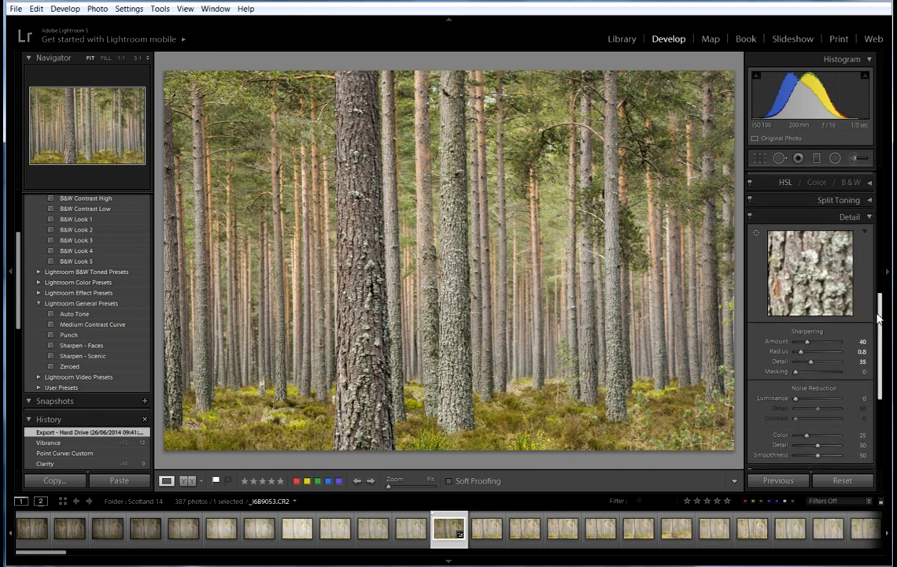
click(795, 343)
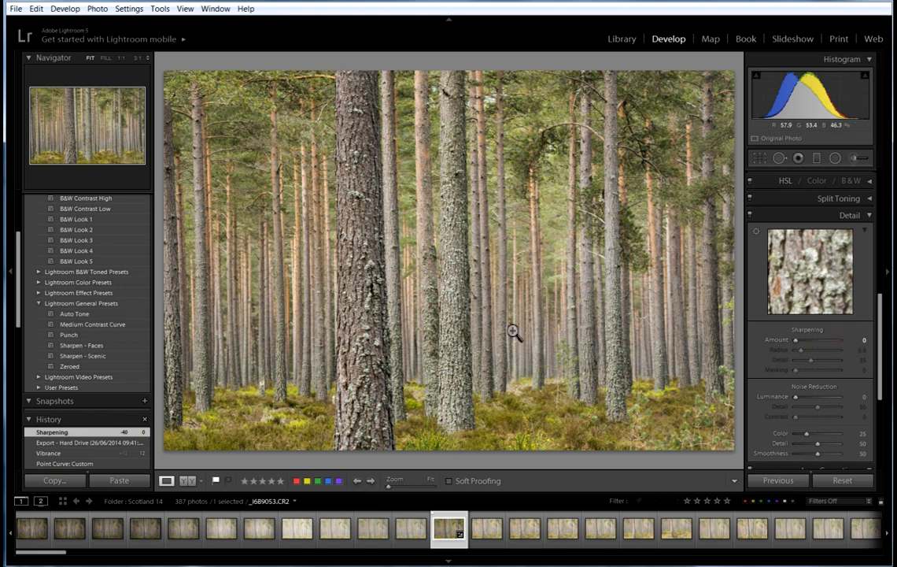
Soften the photo by setting Clarity to −33
drag(880, 324, 866, 233)
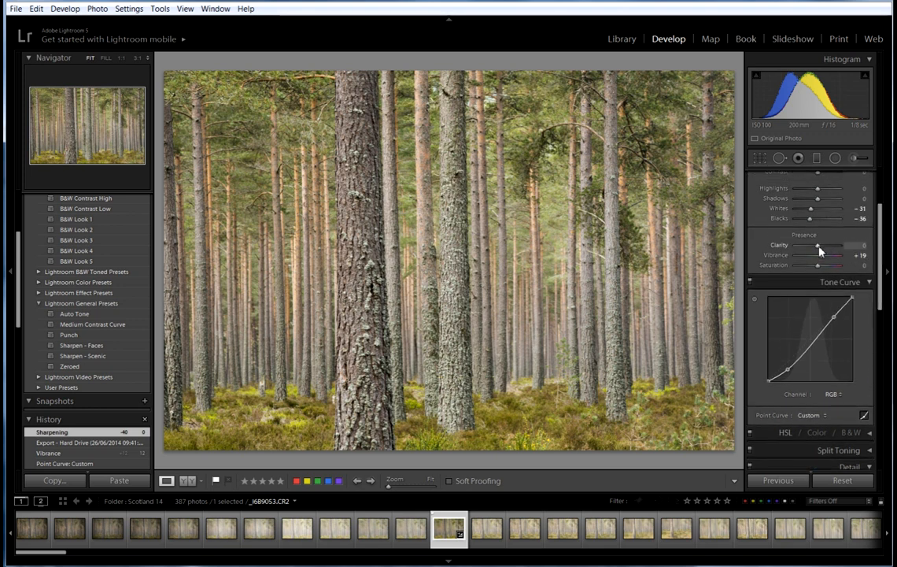
drag(819, 249, 810, 252)
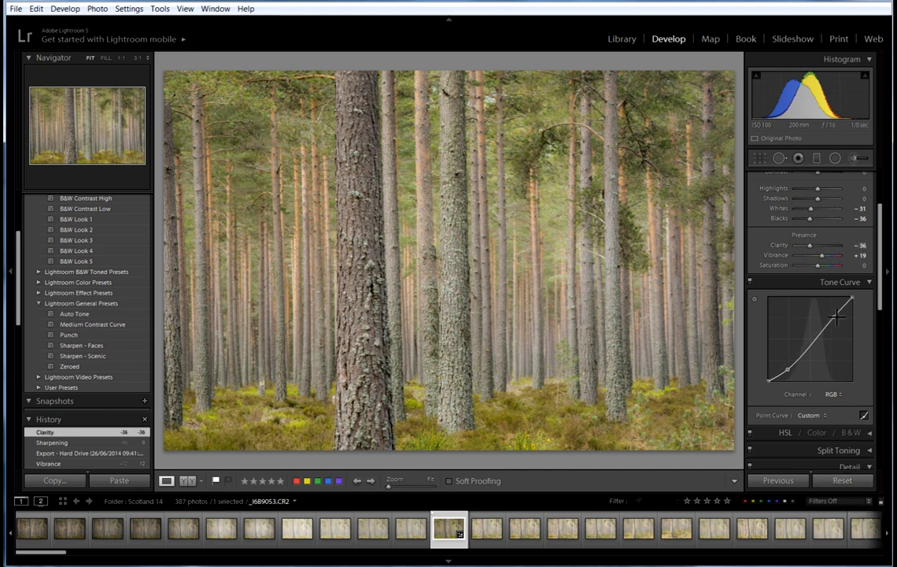
drag(812, 250, 811, 248)
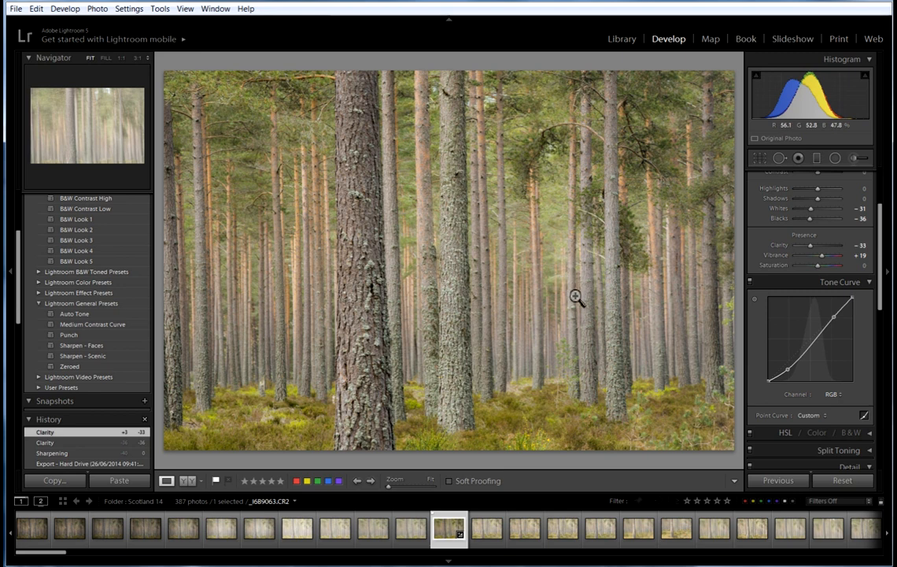
Export the softened version of the photo from the Library with the same export settings and open it in Photoshop
click(619, 42)
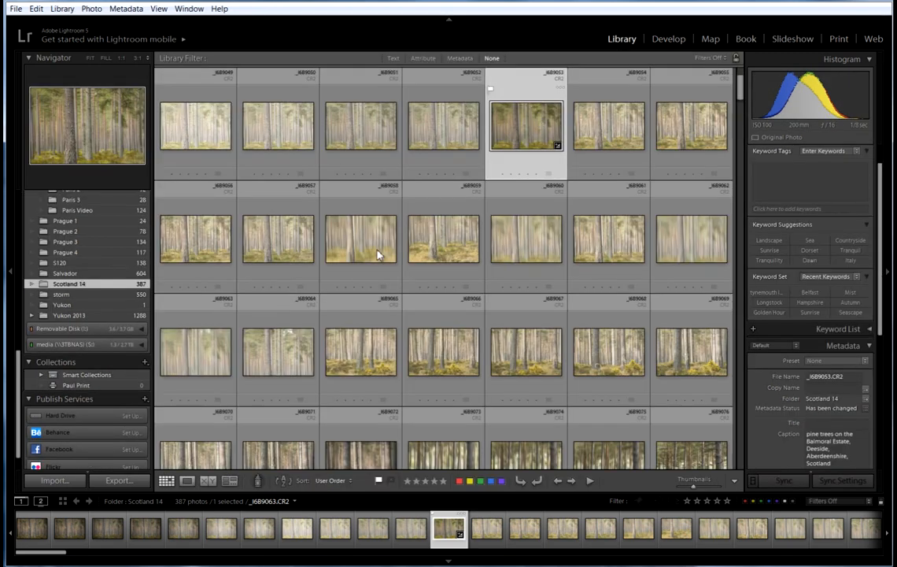
click(116, 481)
click(675, 373)
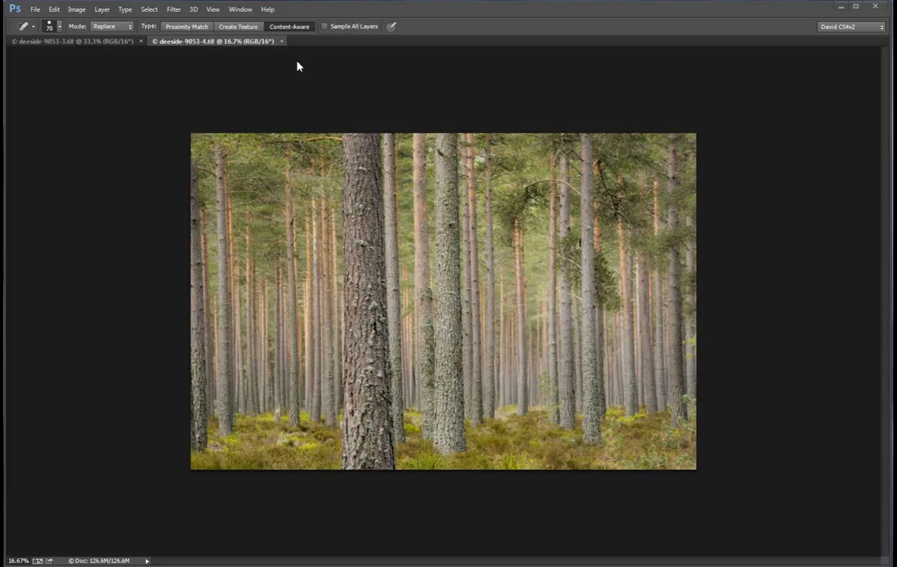
Arrange the two open TIFF photos 2-up vertically and fit each whole picture in its window at 12.5%
click(241, 10)
mouse_move(252, 28)
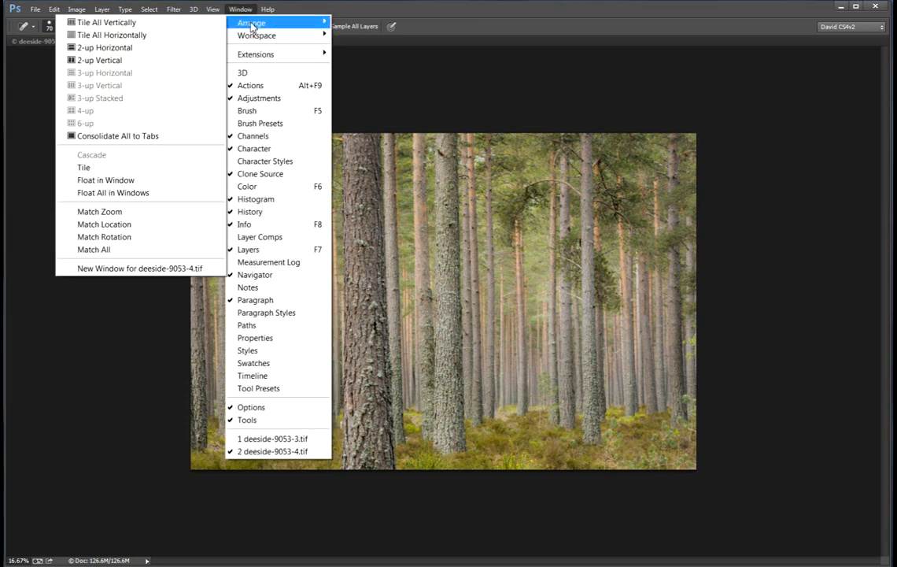
click(98, 61)
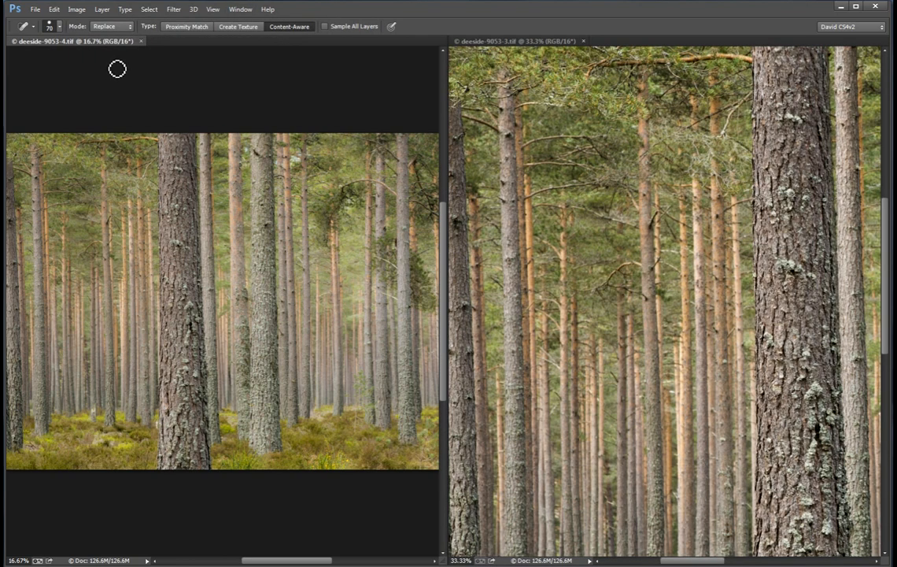
click(517, 44)
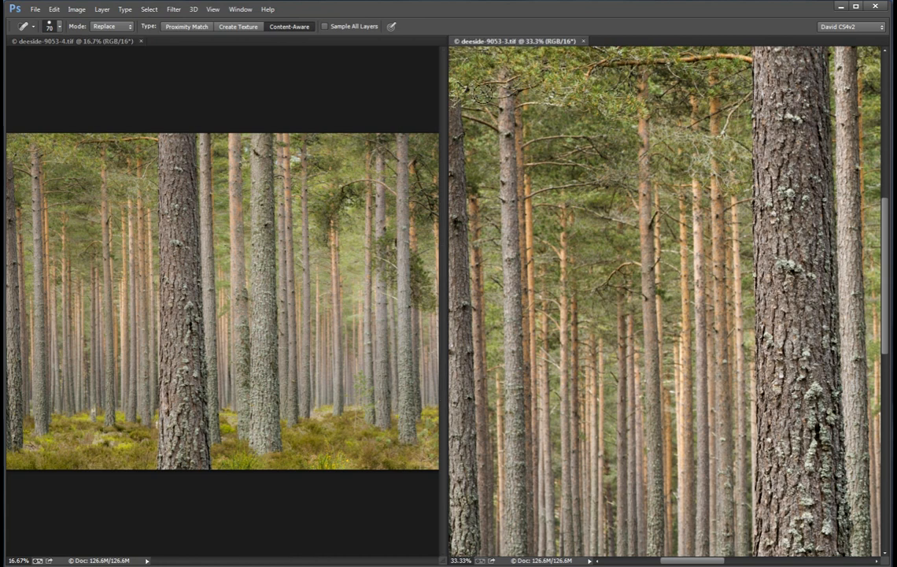
key(ctrl+minus)
key(ctrl+minus)
key(ctrl+minus)
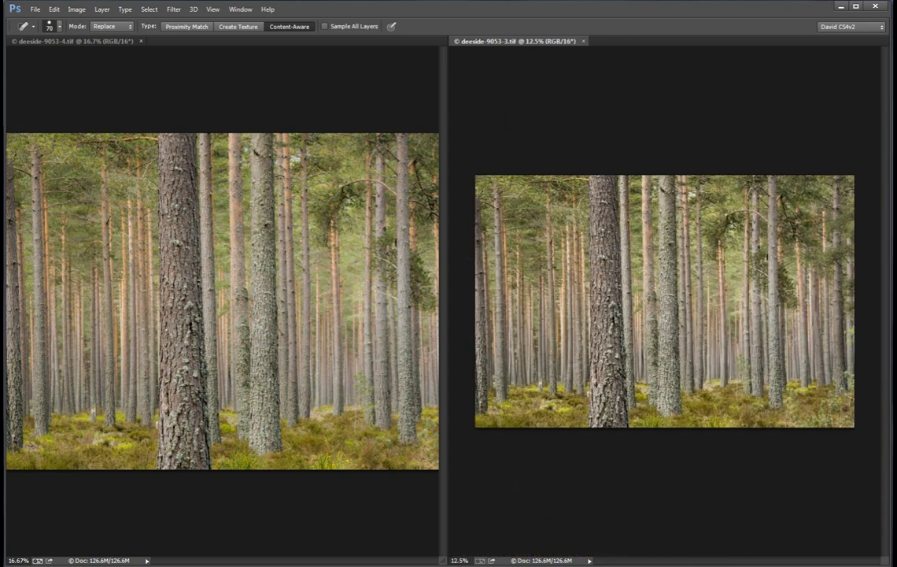
click(77, 38)
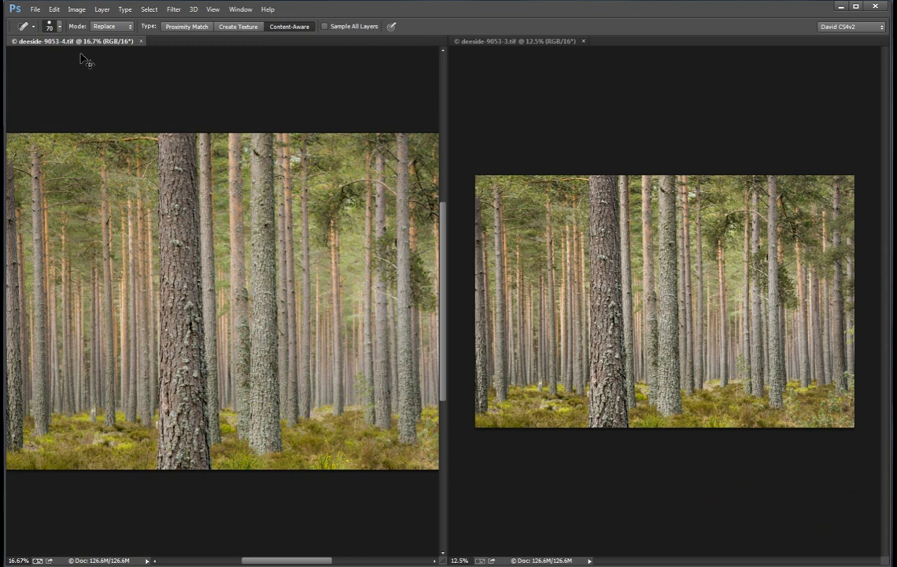
key(ctrl+minus)
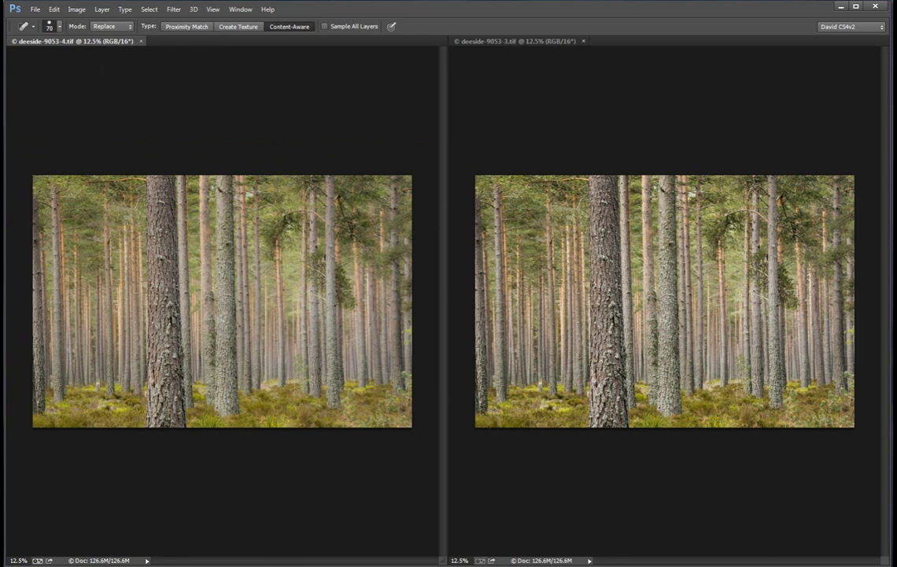
drag(896, 260, 495, 204)
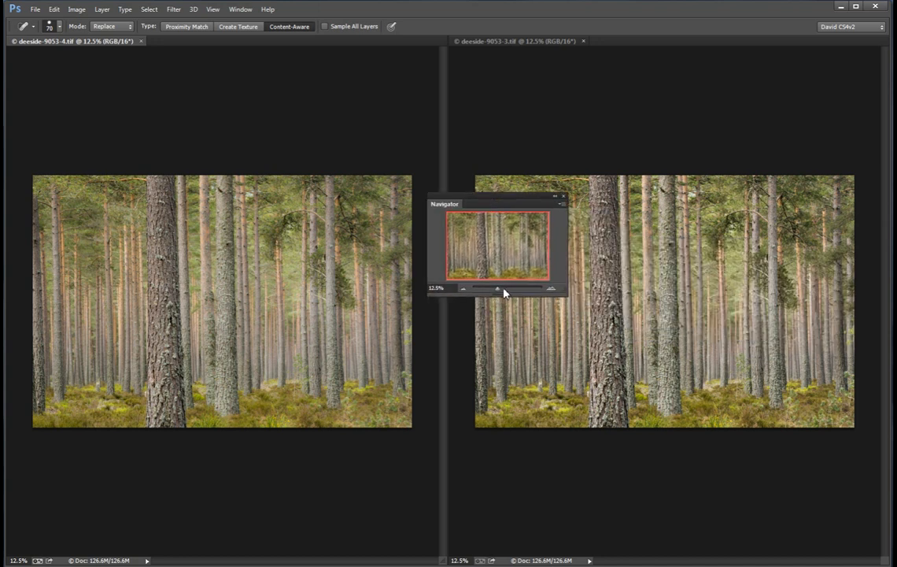
click(550, 290)
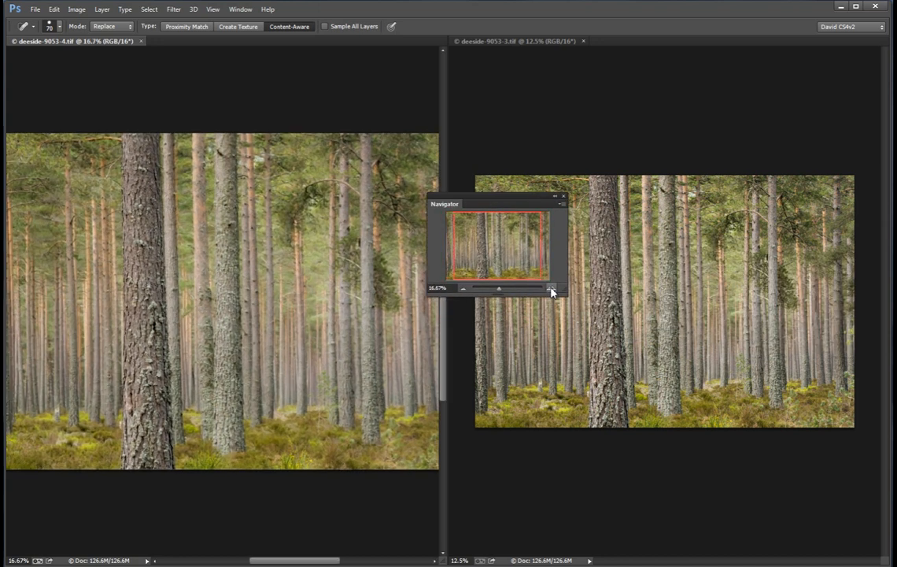
click(463, 289)
drag(506, 197, 896, 259)
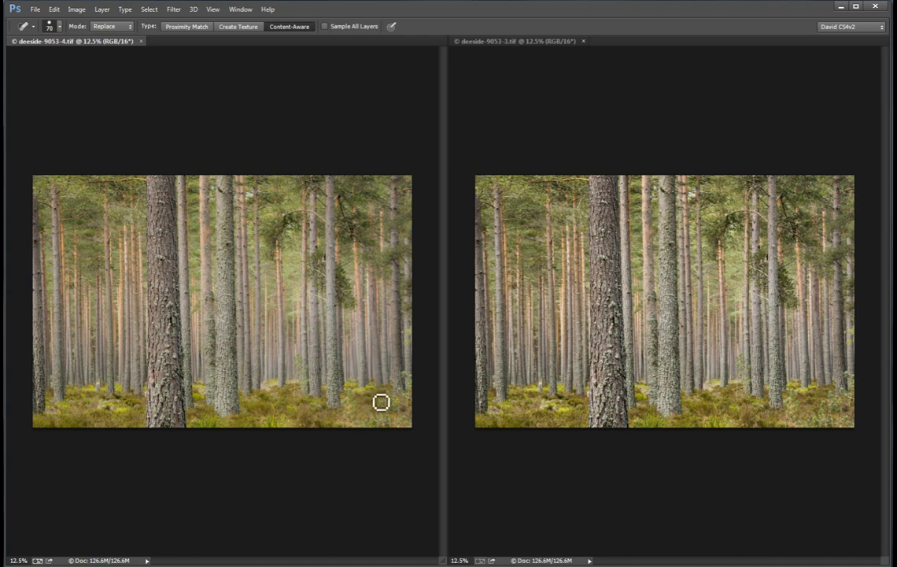
Cut the whole image from deeside-9053-3.tif and paste it as a new layer into deeside-9053-4.tif
click(512, 42)
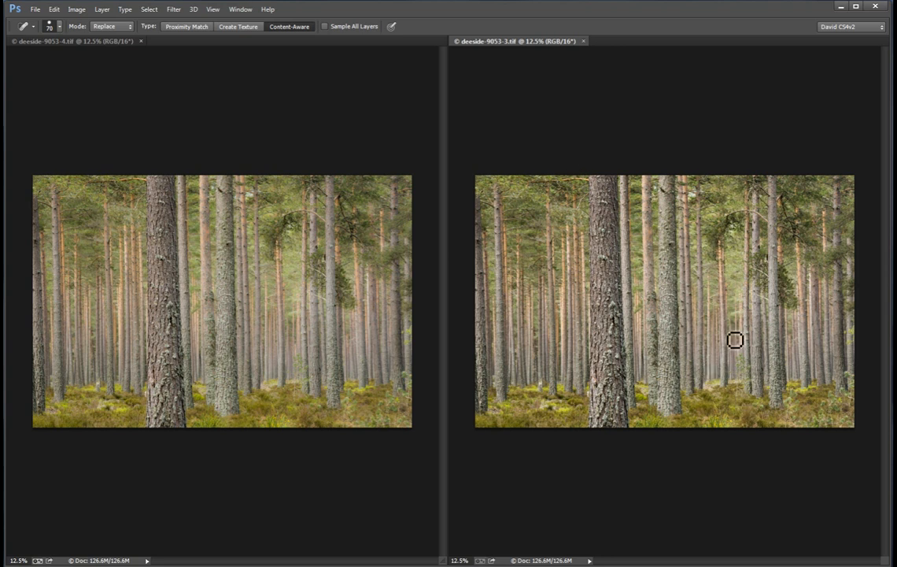
click(149, 10)
click(151, 22)
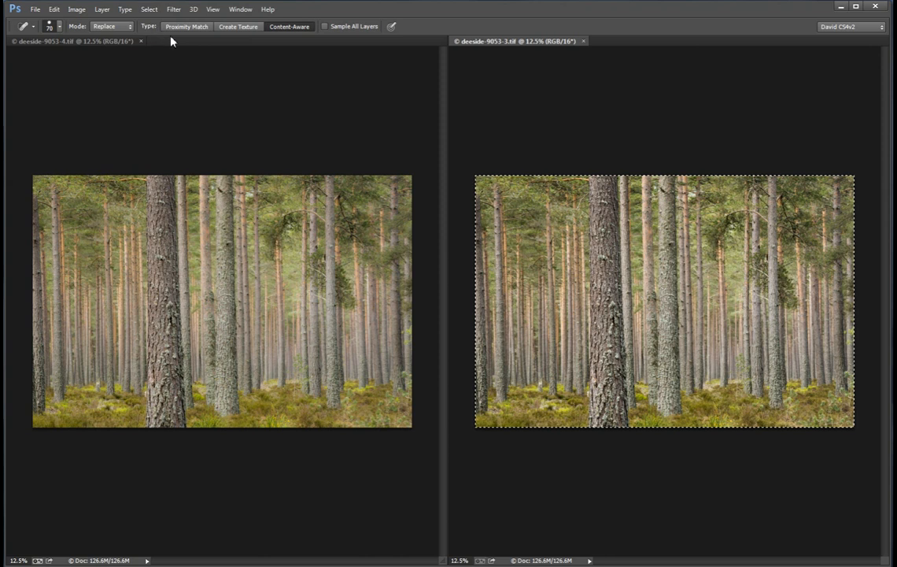
click(53, 8)
click(70, 87)
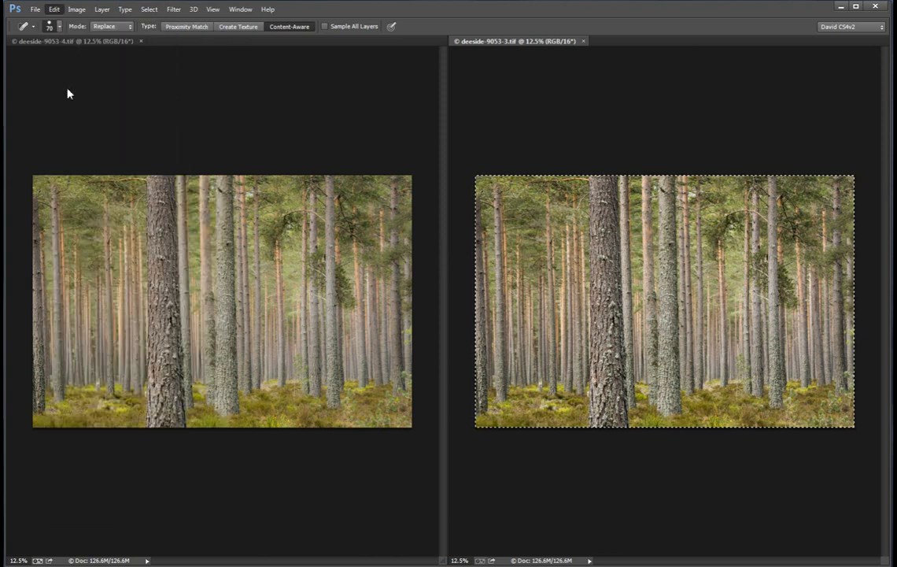
click(70, 40)
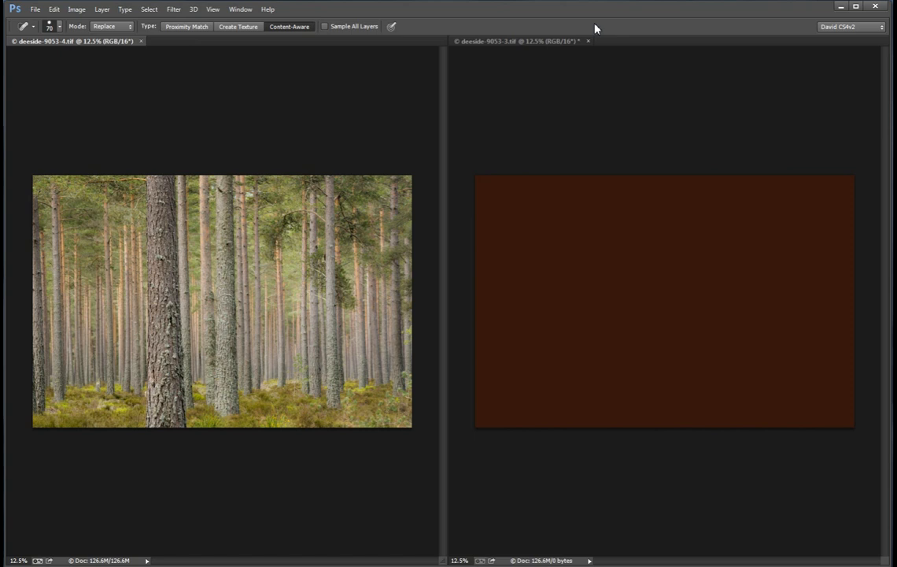
key(ctrl+j)
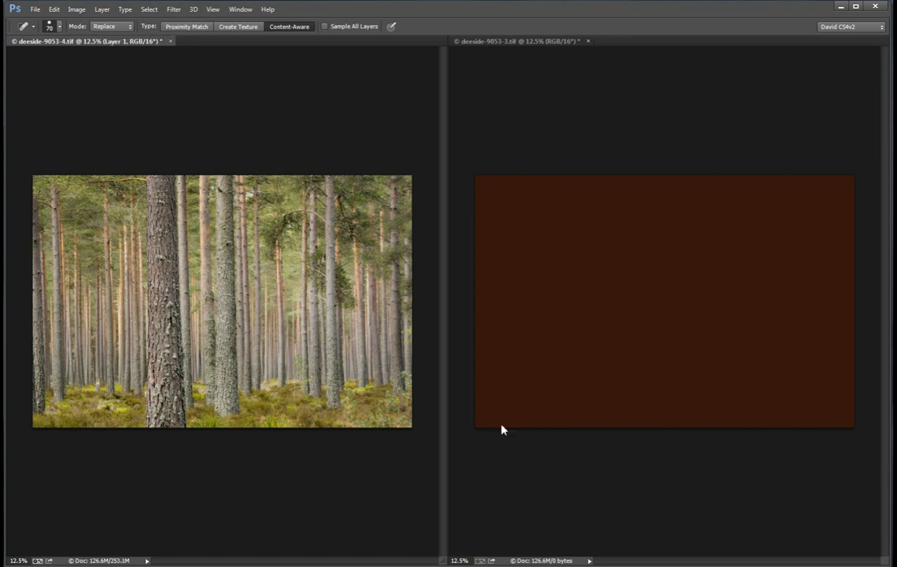
Close the emptied deeside-9053-3.tif without saving its changes
click(531, 41)
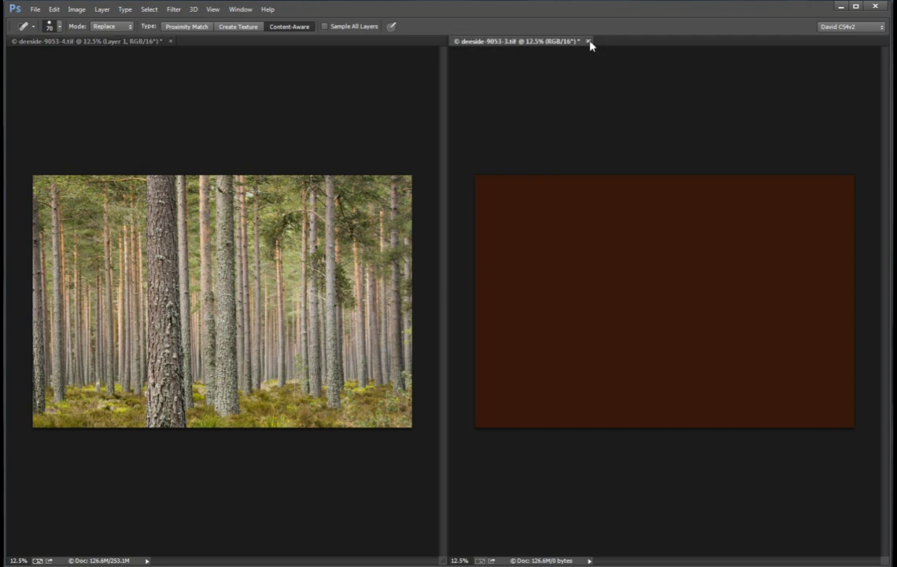
click(588, 42)
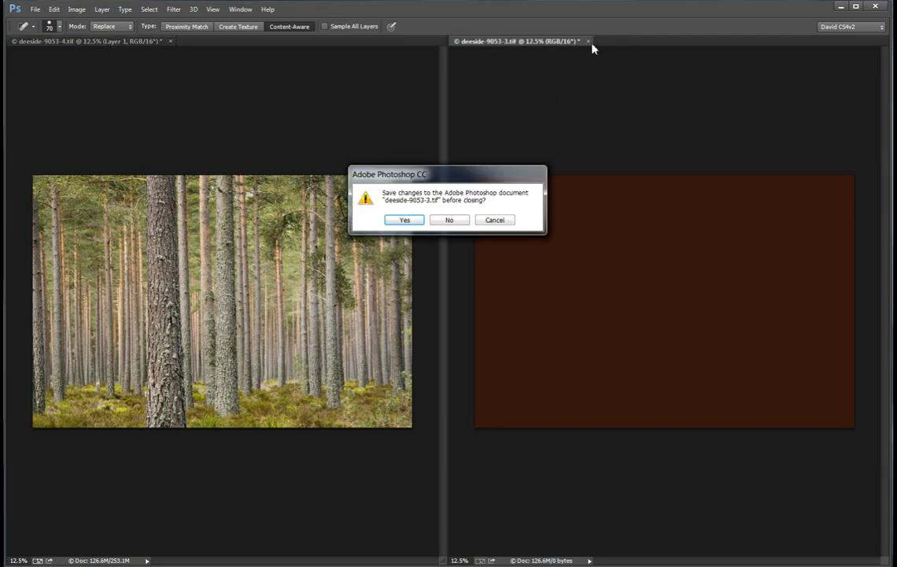
click(454, 222)
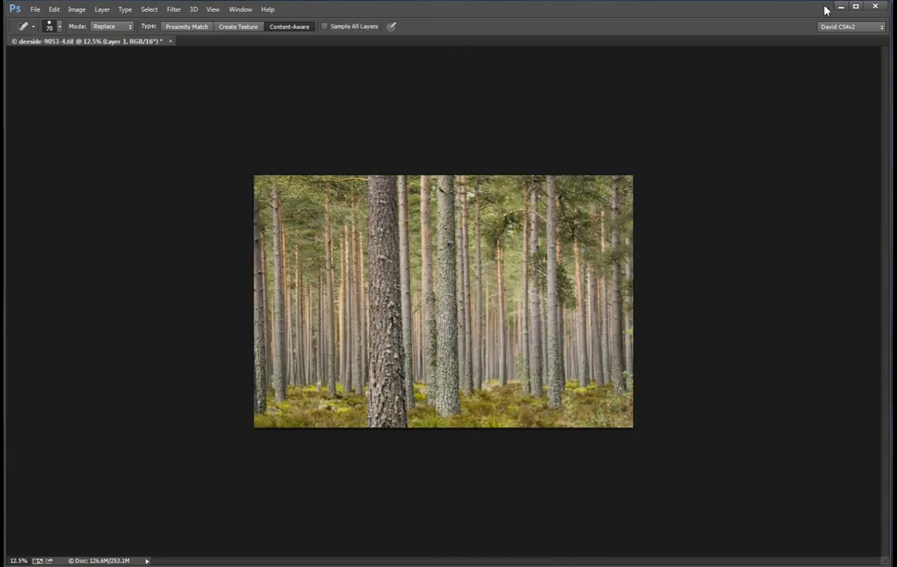
Bring up the Layers panel and compare the sharp and soft versions by switching Layer 1's visibility off and on
drag(896, 10, 780, 168)
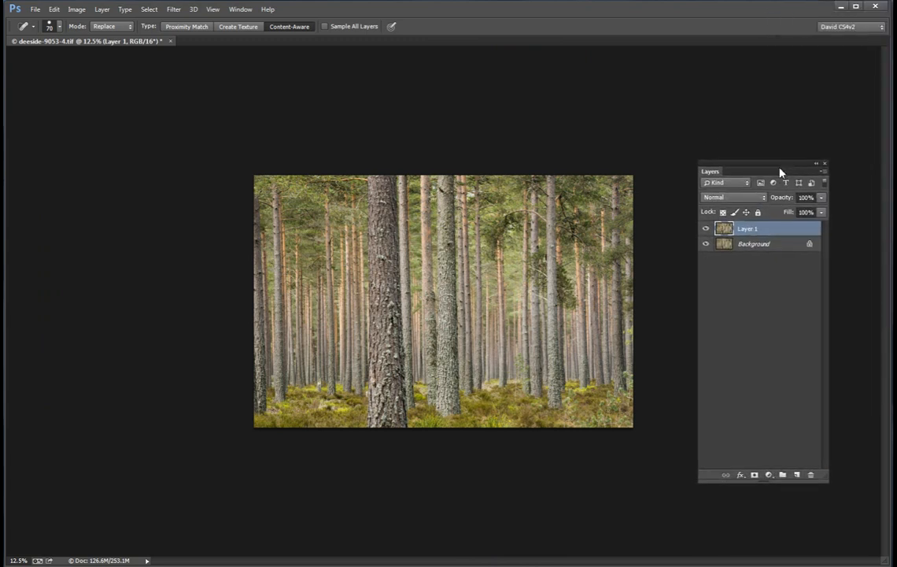
click(706, 229)
click(707, 231)
click(706, 230)
click(707, 230)
click(706, 230)
click(707, 230)
Bring the tools into view and choose the Lasso tool
drag(795, 35, 860, 103)
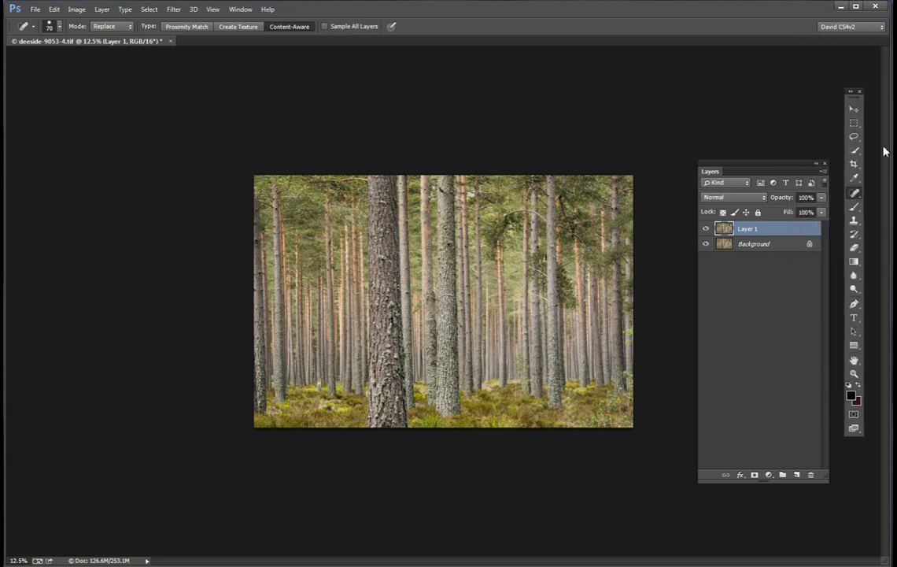
click(854, 138)
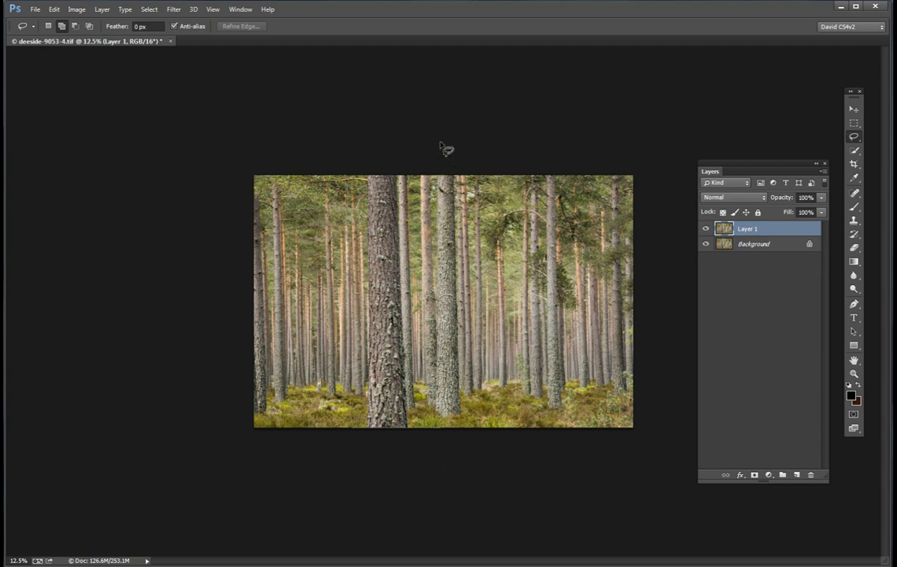
drag(347, 140, 495, 168)
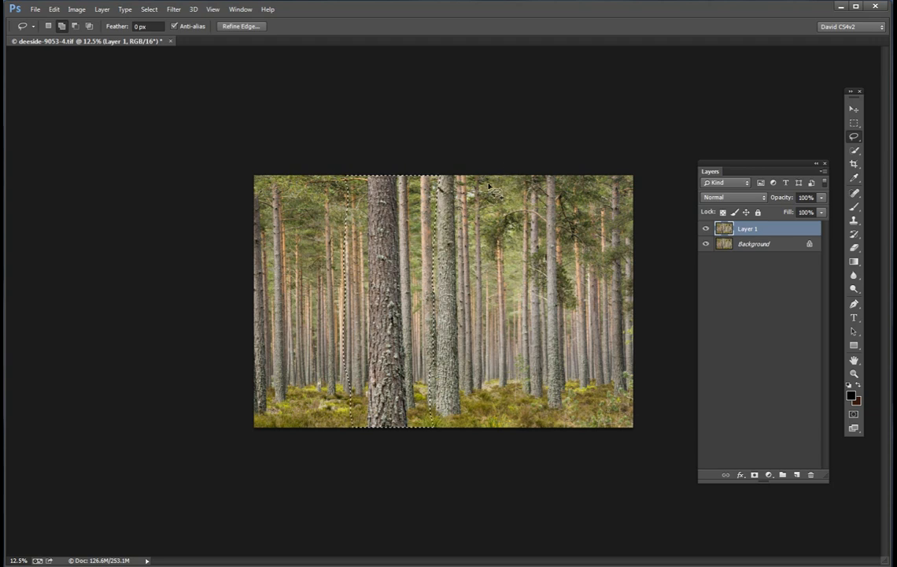
click(146, 9)
click(163, 36)
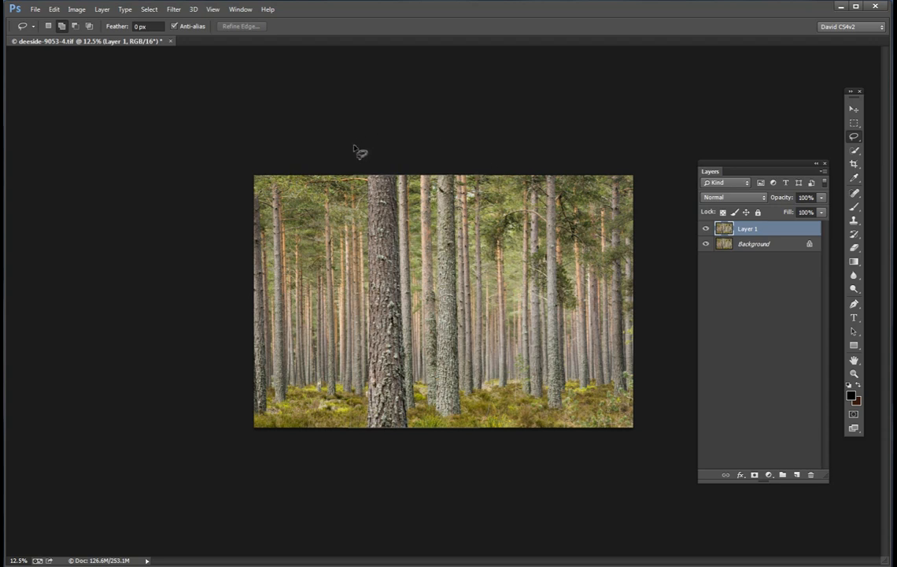
Lasso a loose full-height selection around the two large foreground trunks on Layer 1
drag(374, 155, 363, 161)
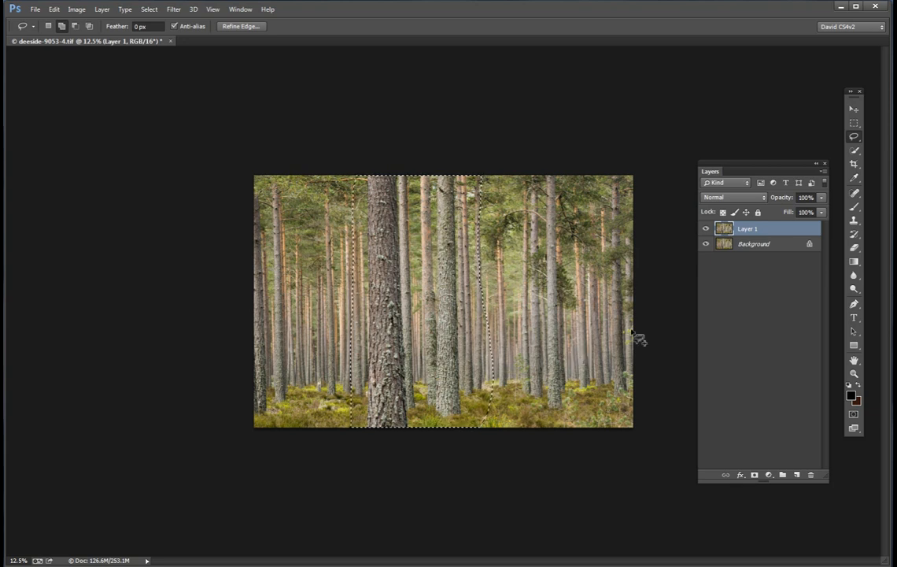
key(ctrl+d)
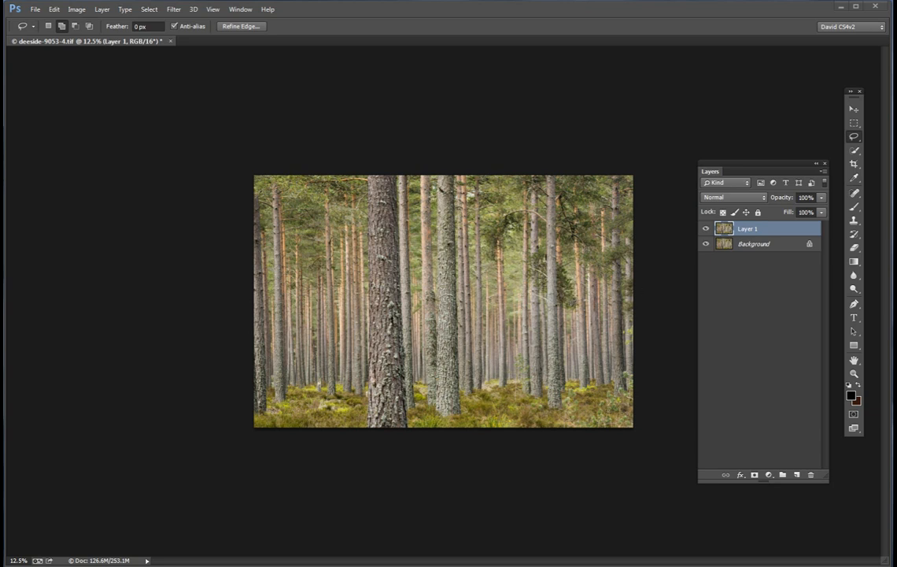
click(425, 10)
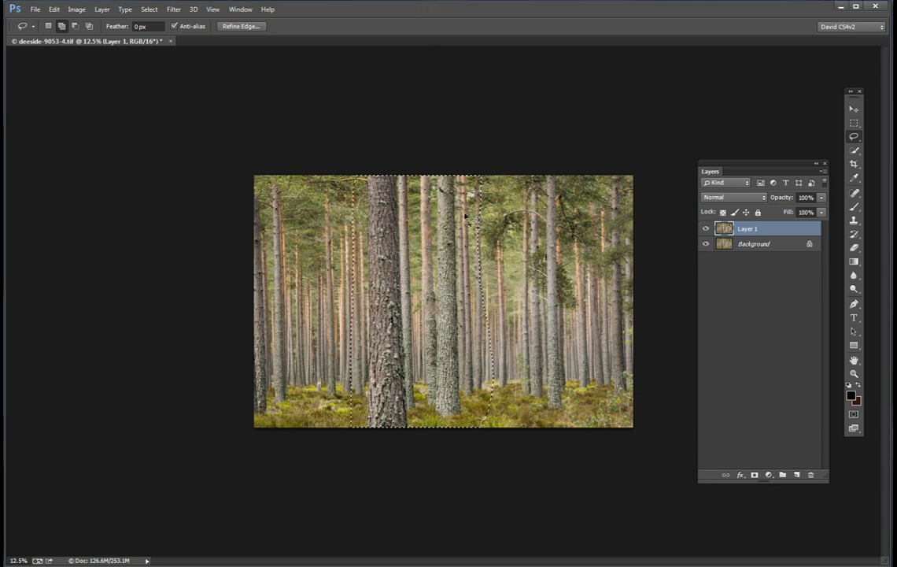
Feather the selection around the foreground trunks with a radius of 100 pixels
click(148, 10)
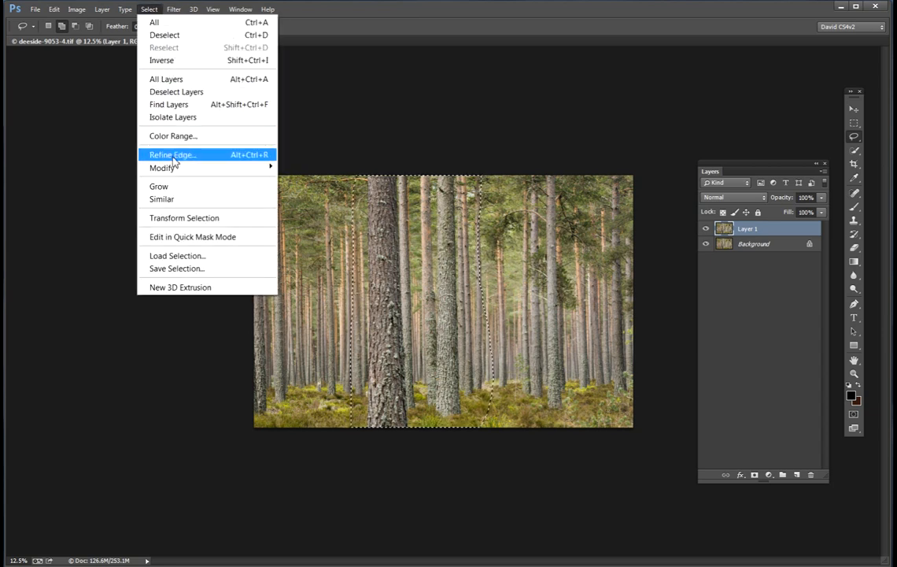
mouse_move(167, 169)
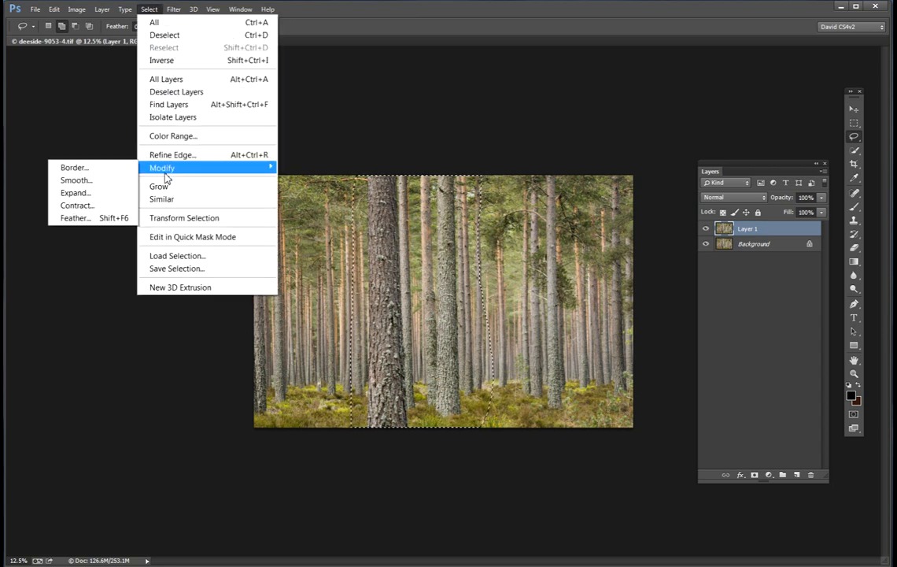
click(82, 219)
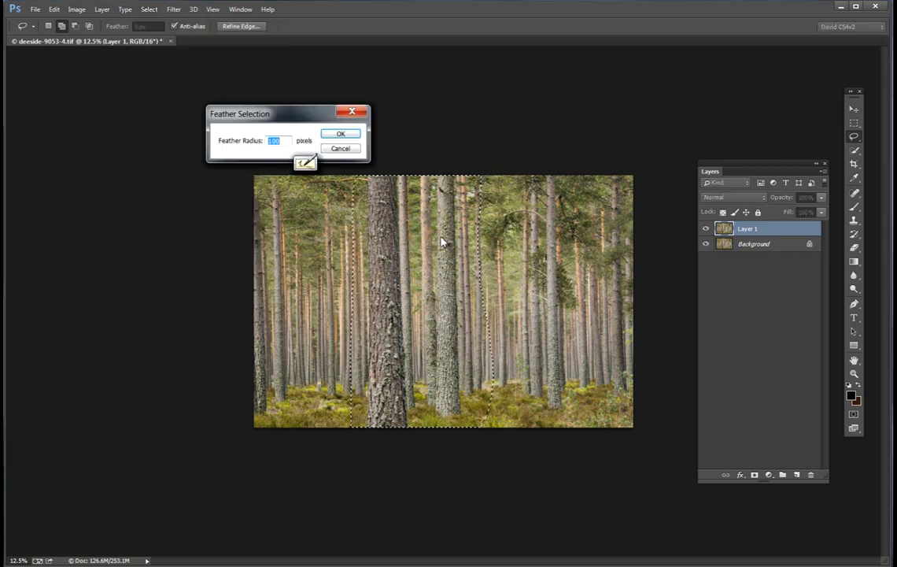
click(345, 136)
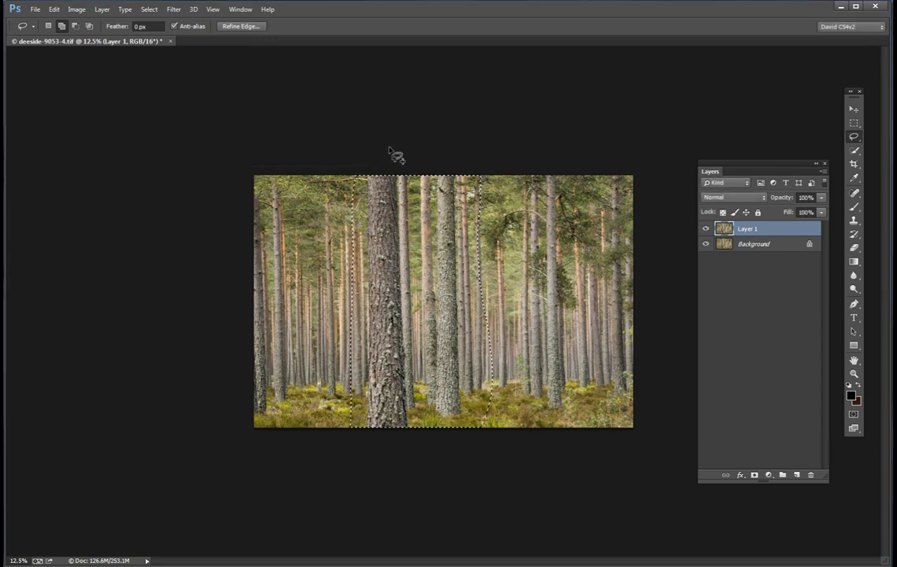
Add a layer mask to Layer 1 that reveals only the feathered selection
click(102, 9)
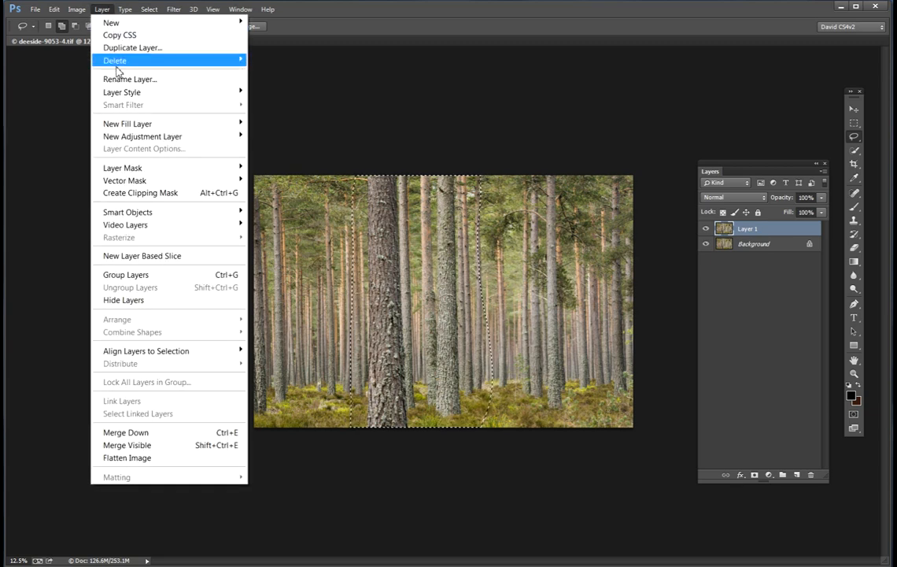
mouse_move(124, 171)
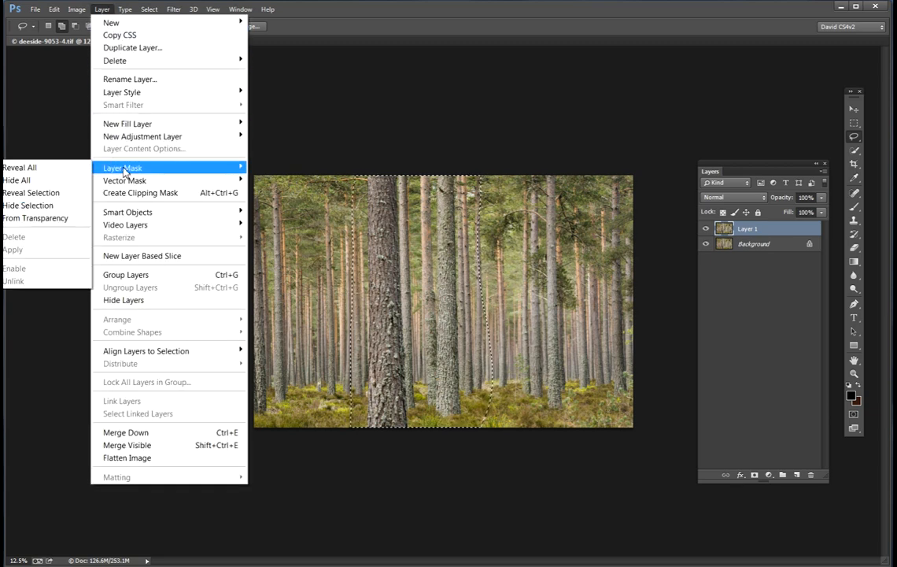
click(57, 195)
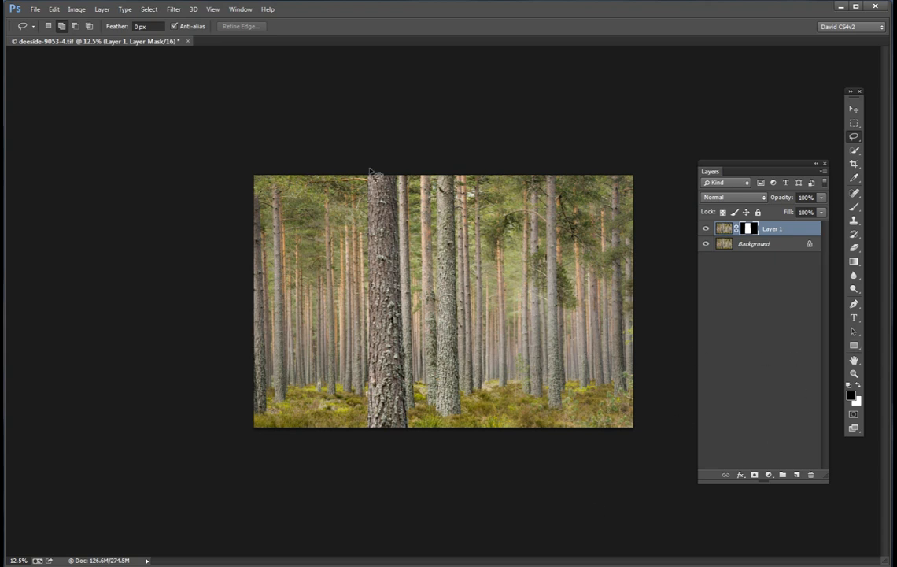
Examine the blend at 25% by switching the masked Layer 1 off and on
key(ctrl+plus)
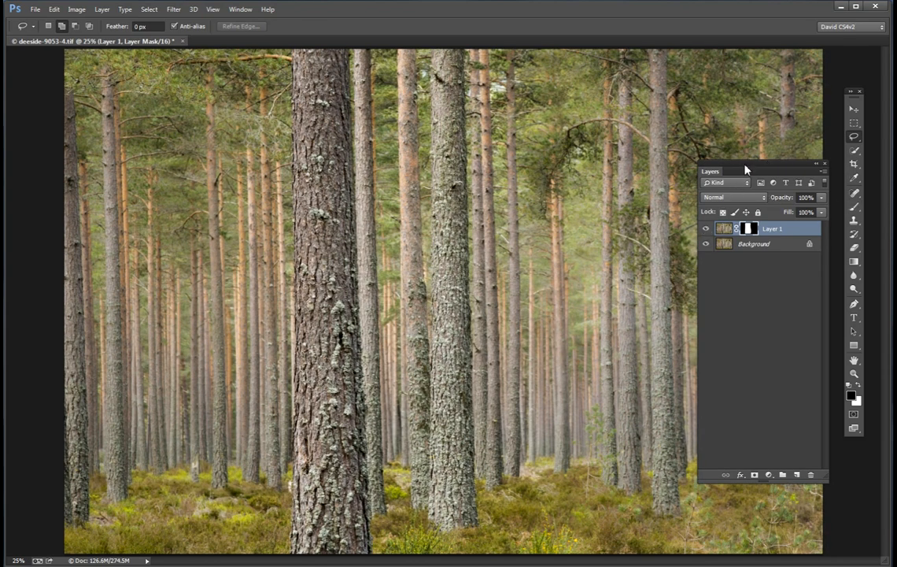
drag(745, 170, 741, 171)
click(702, 234)
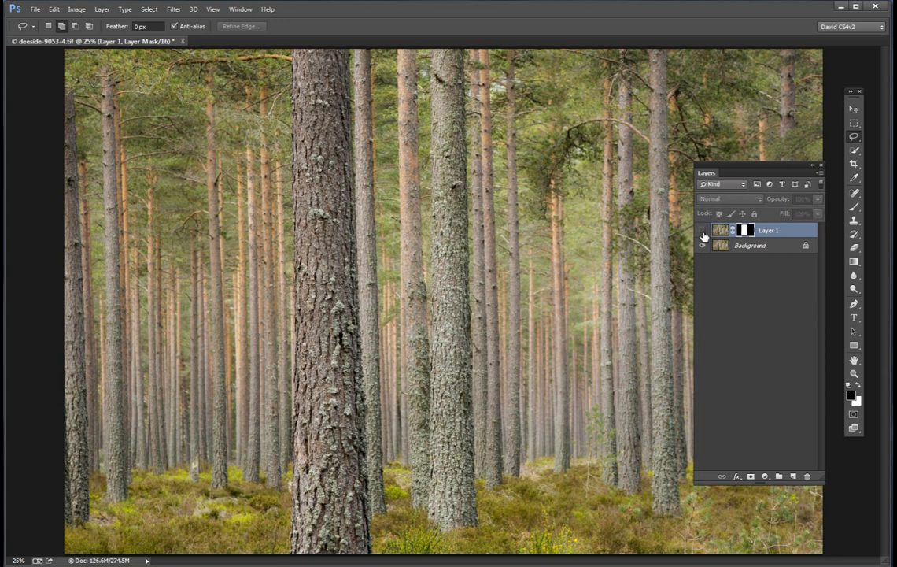
click(703, 232)
click(702, 232)
click(703, 232)
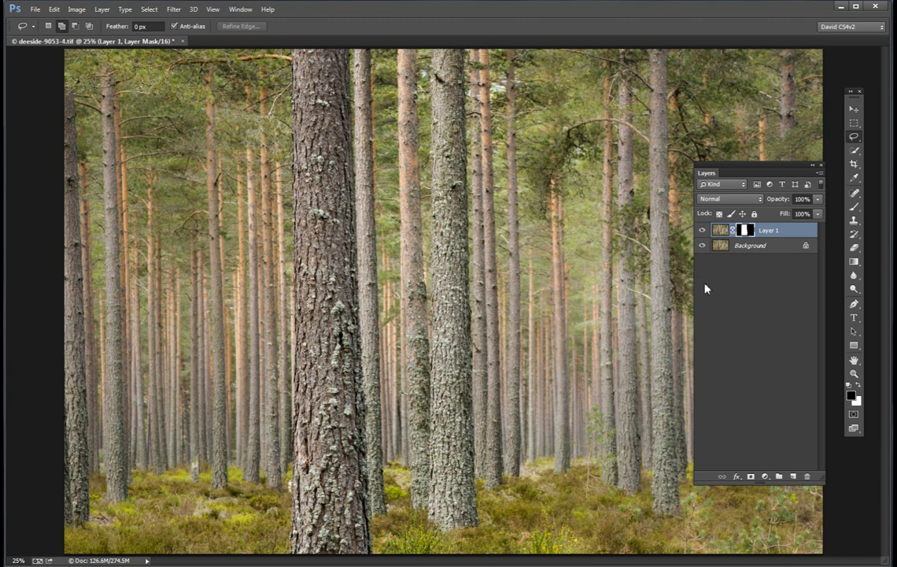
Target Layer 1's image instead of its mask and open a direct Curves adjustment for it
drag(765, 172, 896, 171)
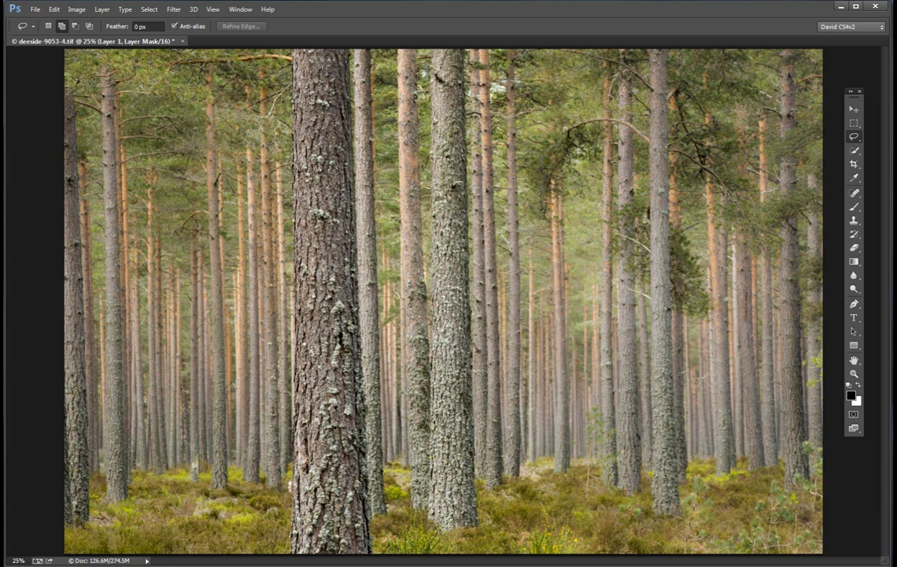
key(ctrl+2)
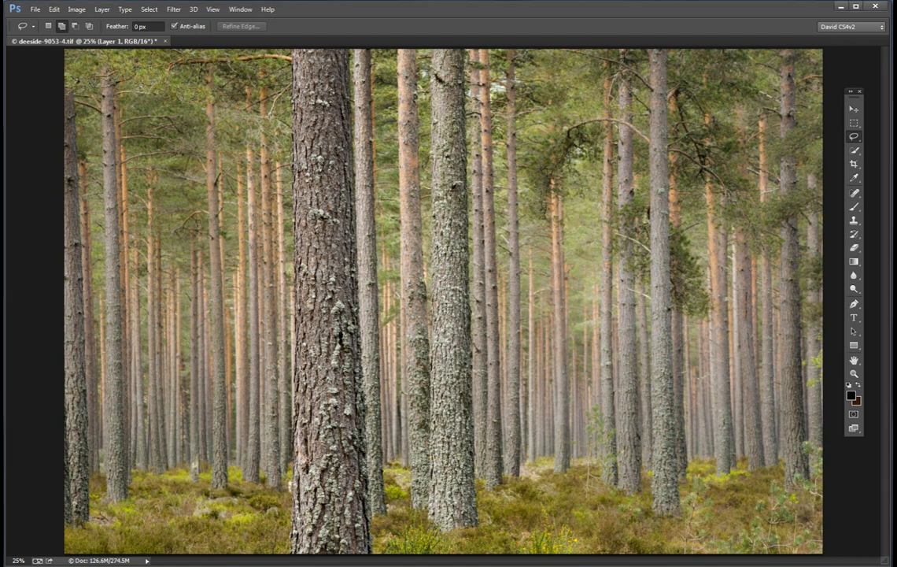
key(F7)
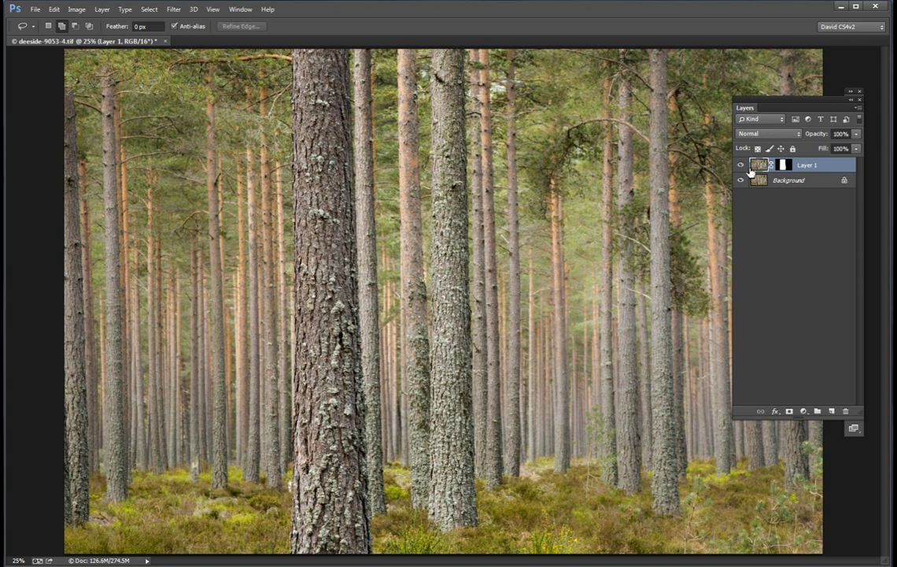
click(73, 10)
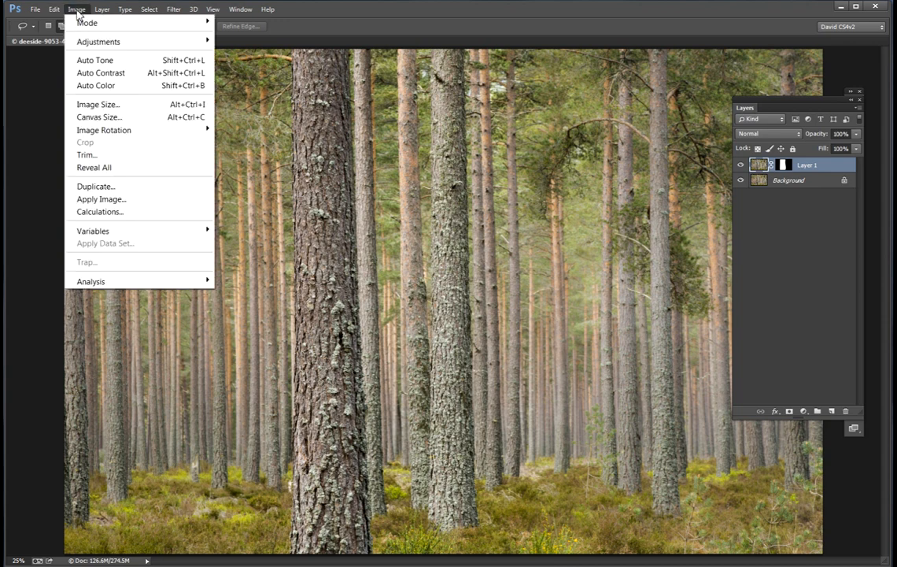
mouse_move(98, 45)
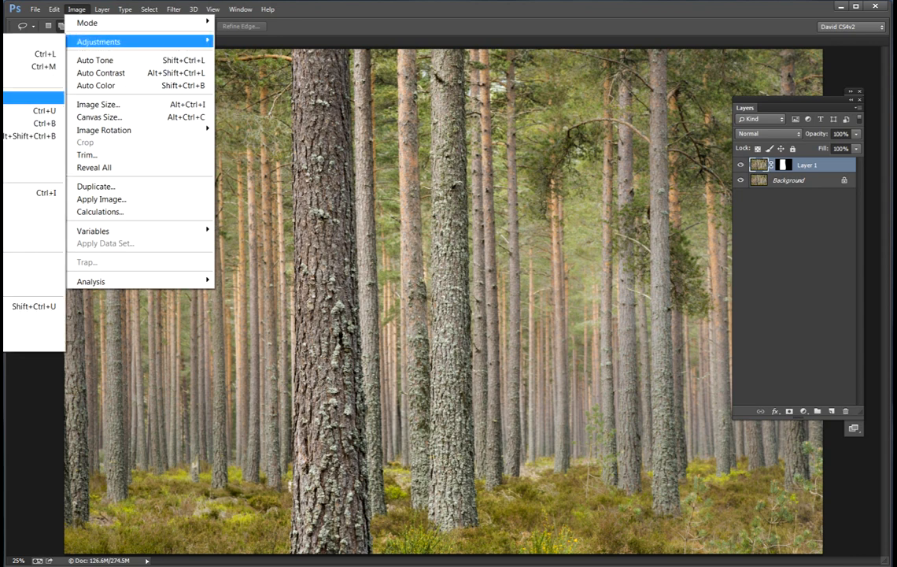
click(31, 66)
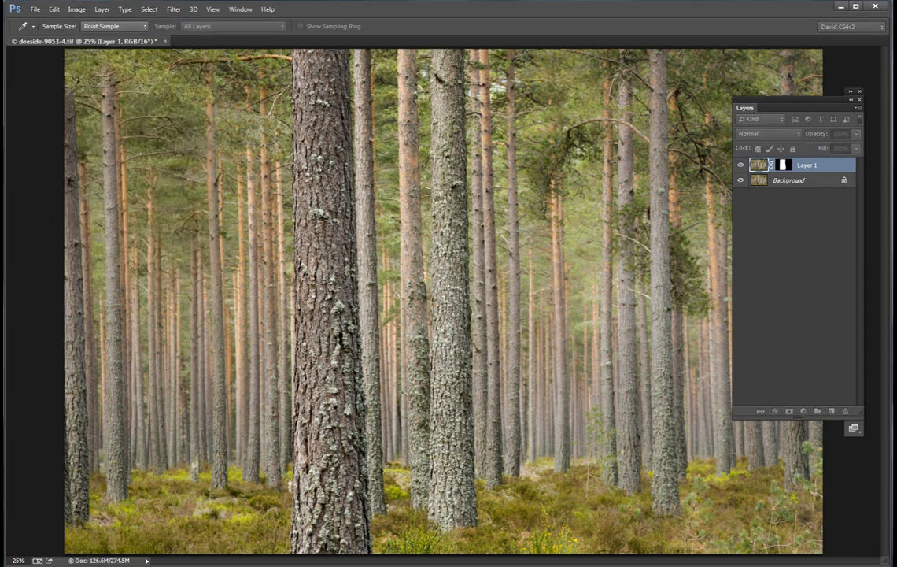
drag(811, 101, 777, 262)
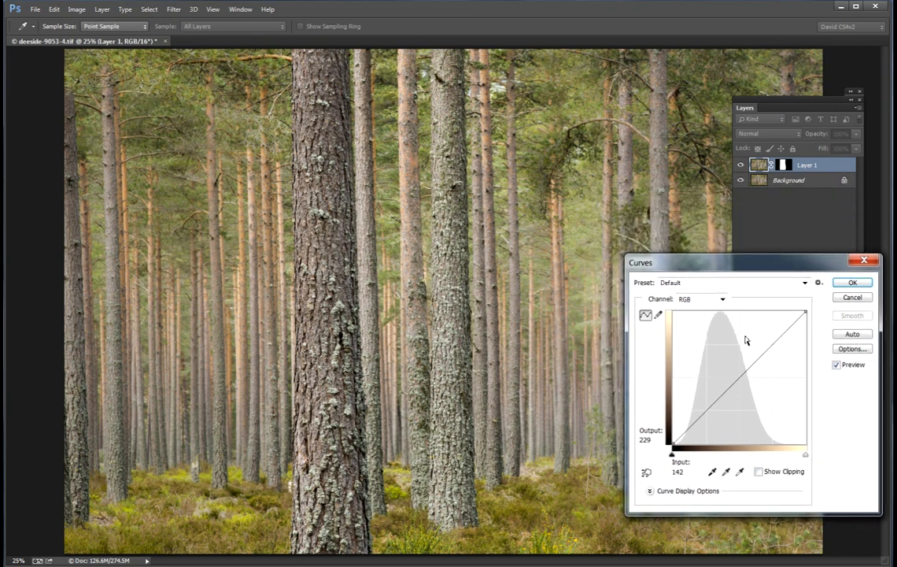
Set the RGB curve's white point input to 237 and black point to 0 using the clipping display, then compare with the preview off and on
click(758, 472)
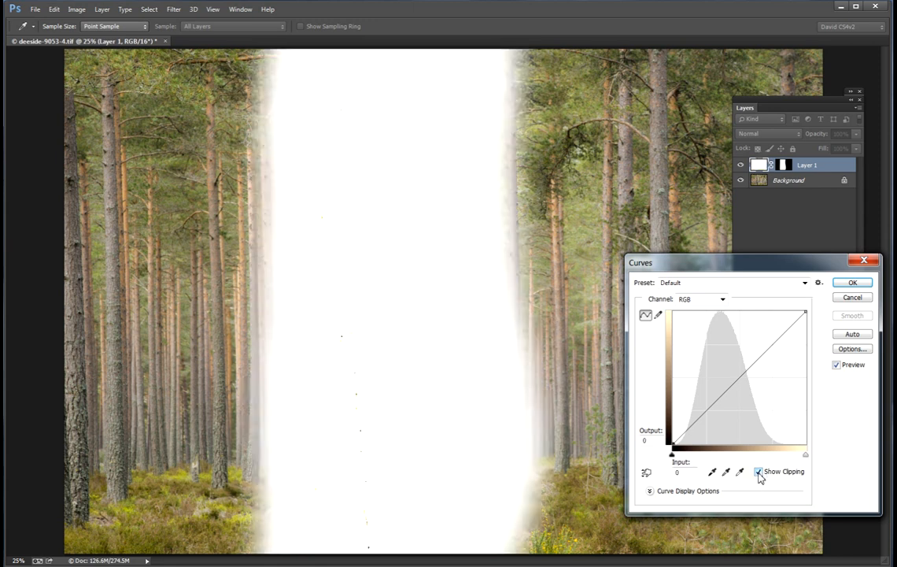
drag(806, 457, 798, 463)
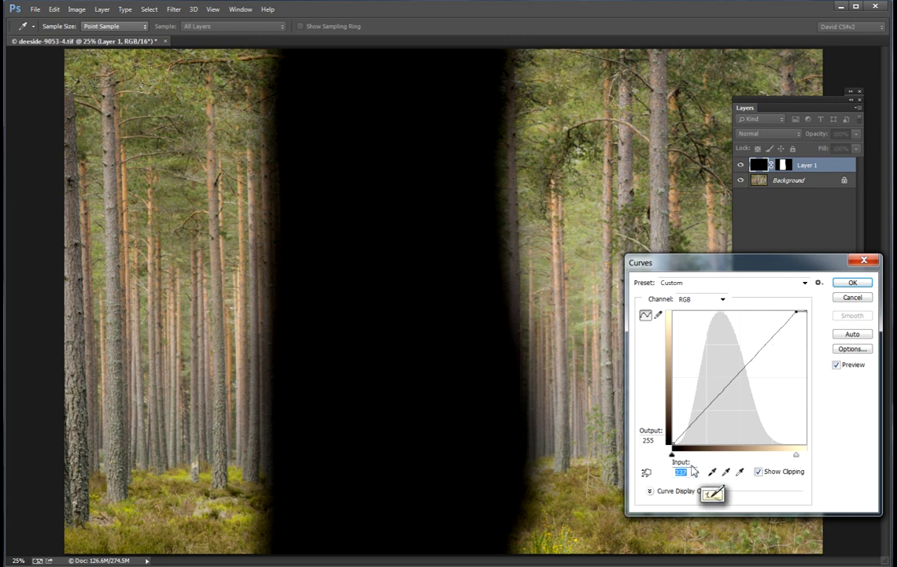
click(672, 456)
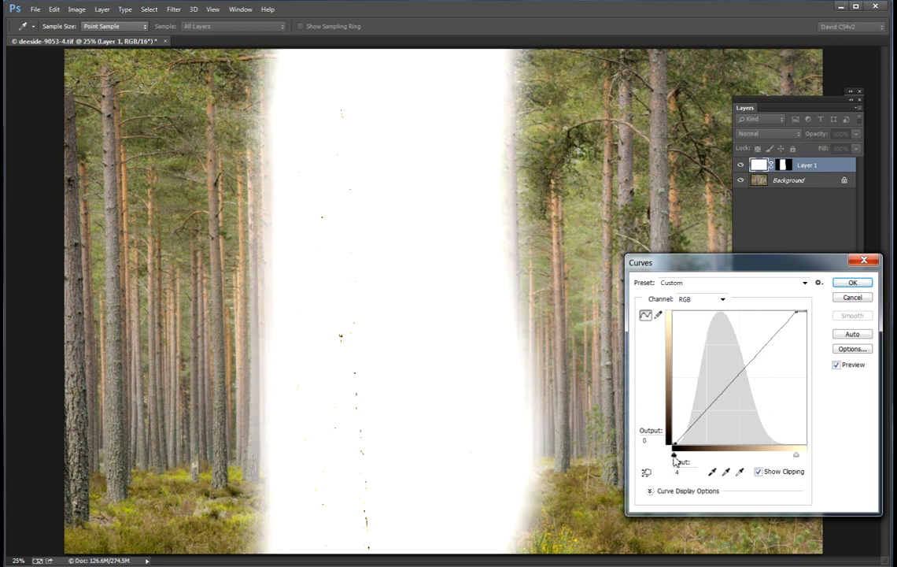
drag(672, 457, 671, 457)
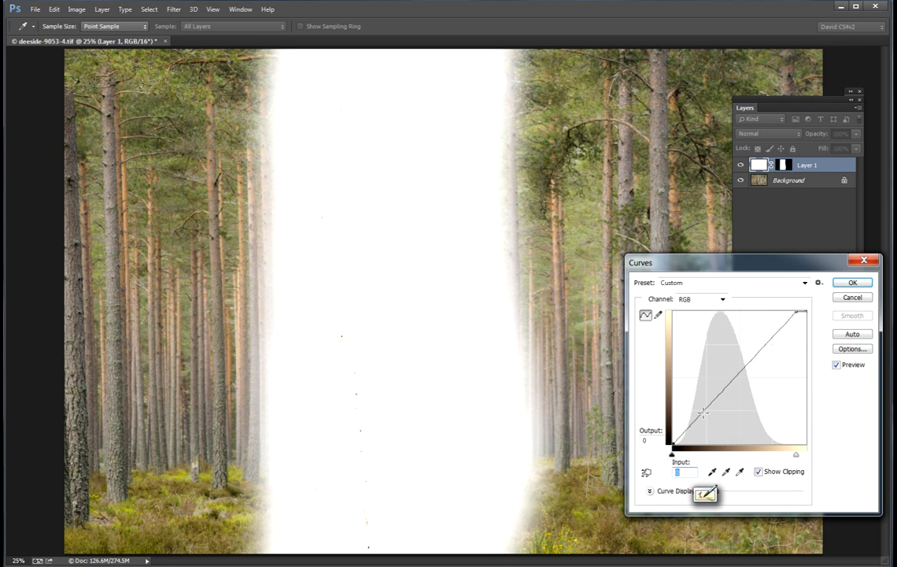
click(760, 472)
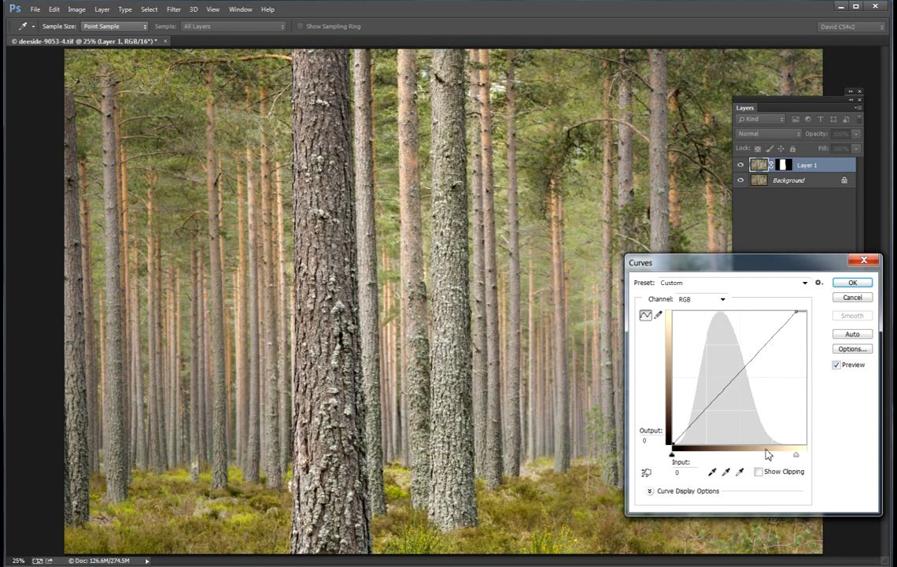
click(837, 367)
click(838, 367)
click(837, 366)
click(838, 366)
click(837, 366)
Add a midtone point to the RGB curve at input 125, output 126, and apply the adjustment to Layer 1
click(739, 379)
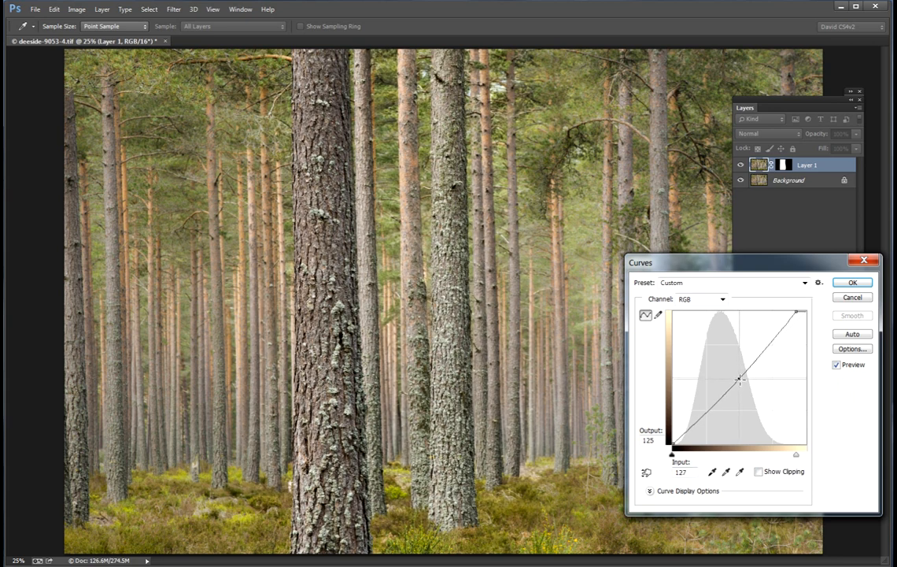
drag(739, 379, 738, 378)
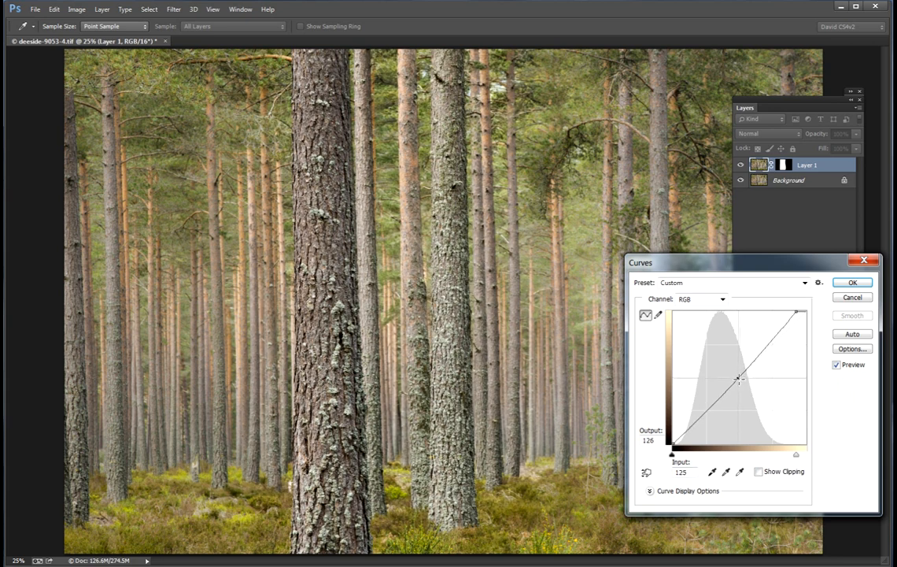
click(836, 365)
click(841, 367)
click(853, 283)
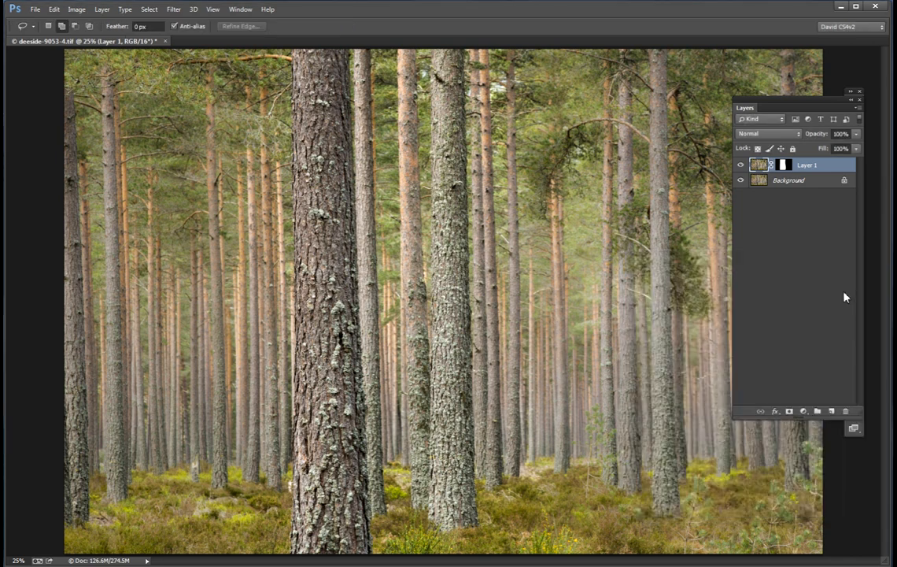
Select the Background layer and flatten the image into a single layer
click(775, 181)
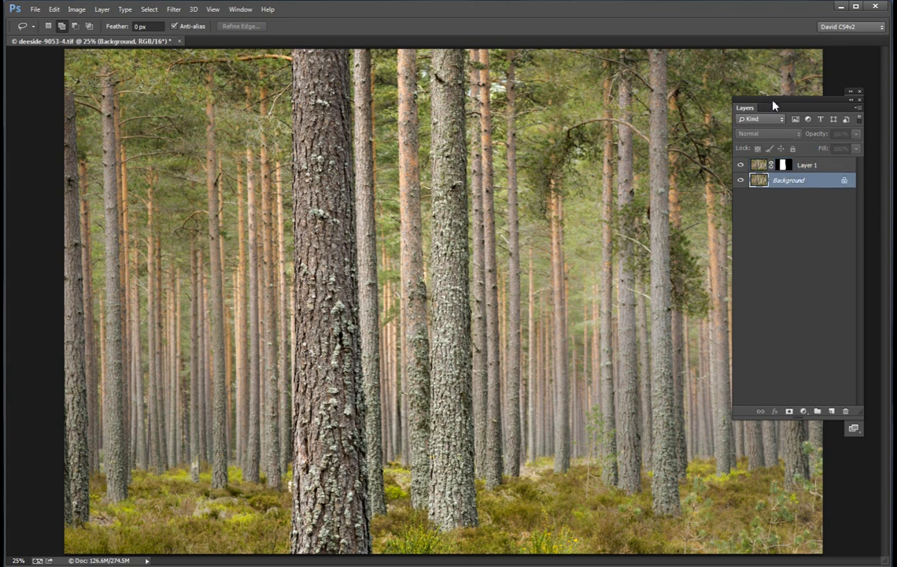
key(F7)
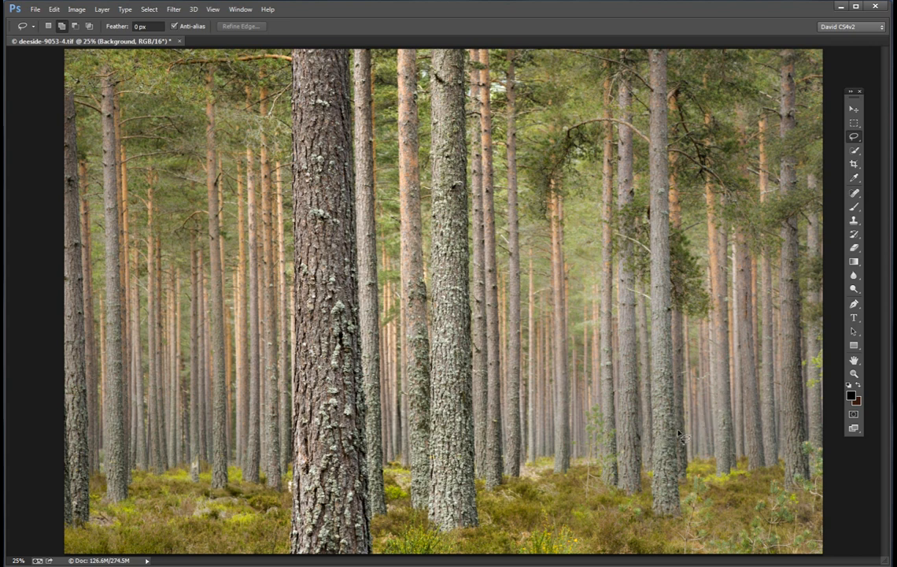
click(102, 9)
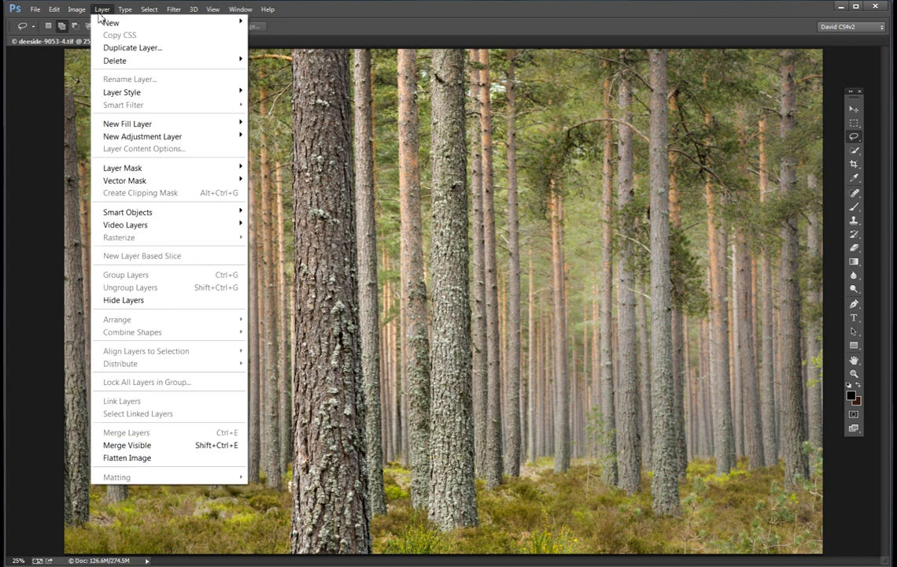
click(122, 458)
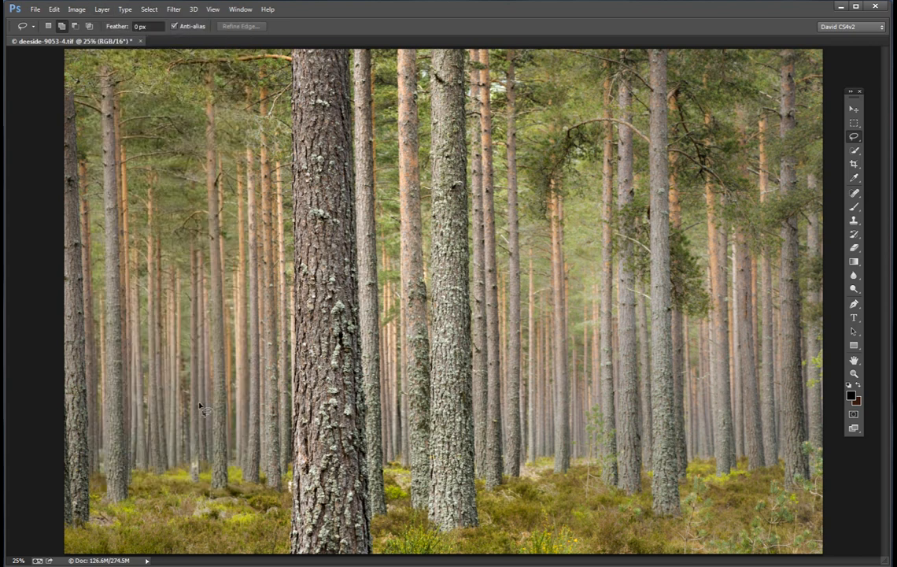